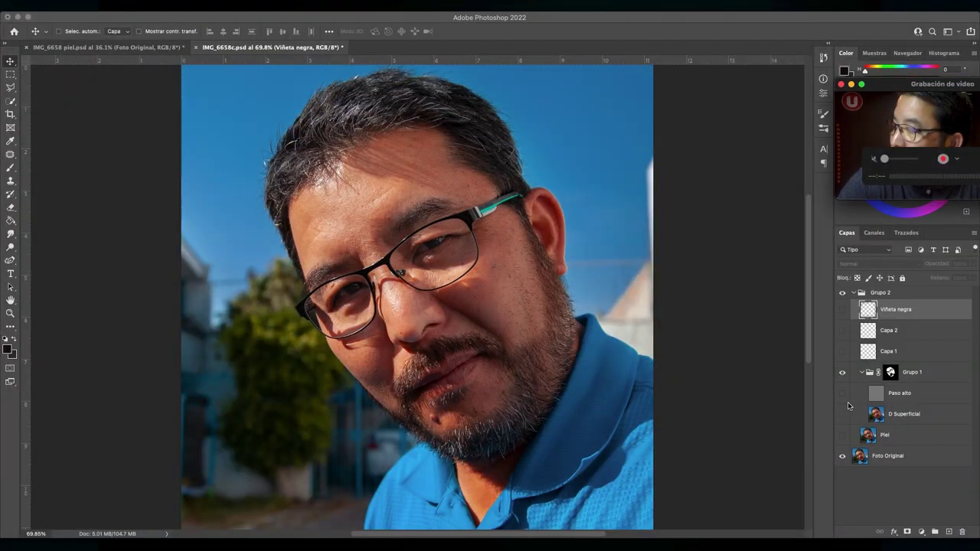
Compare the retouch by toggling Piel, D Superficial and Viñeta negra, then view IMG_6658 piel.psd.
left_click(841, 434)
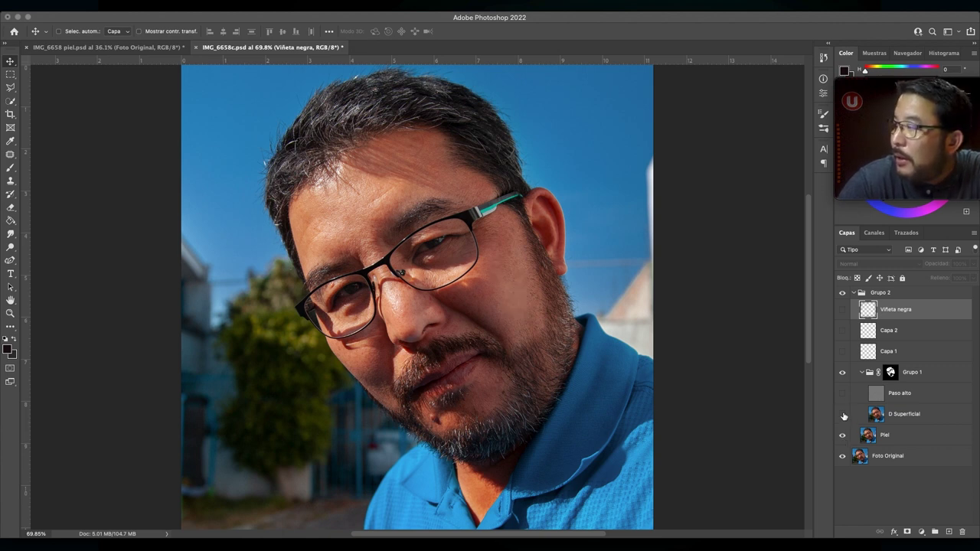
left_click(843, 414)
left_click(843, 414)
left_click(842, 414)
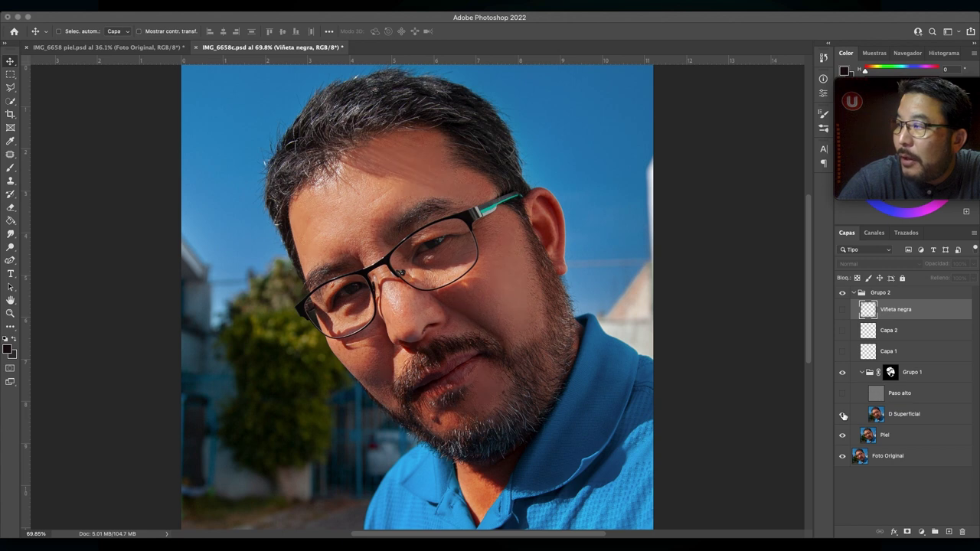
left_click(842, 414)
left_click(843, 414)
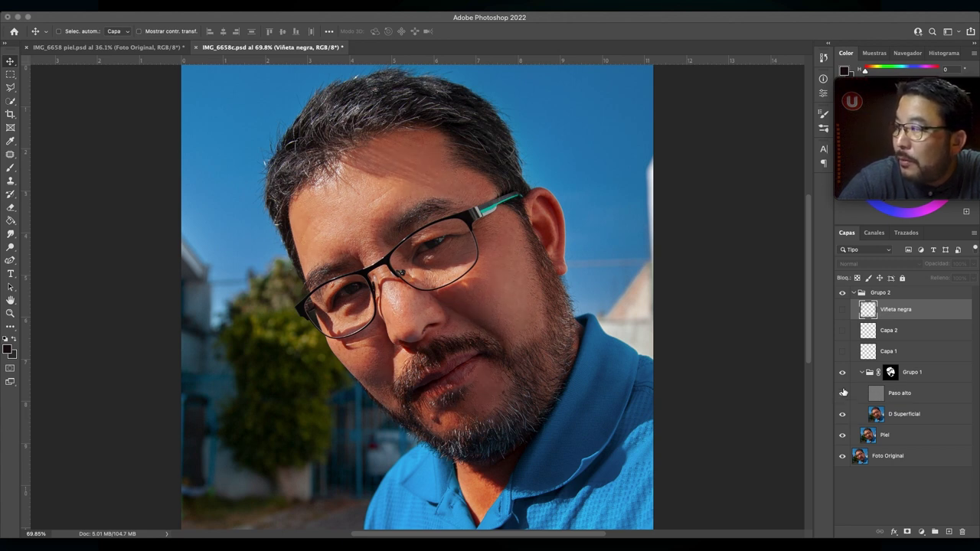
left_click(841, 310)
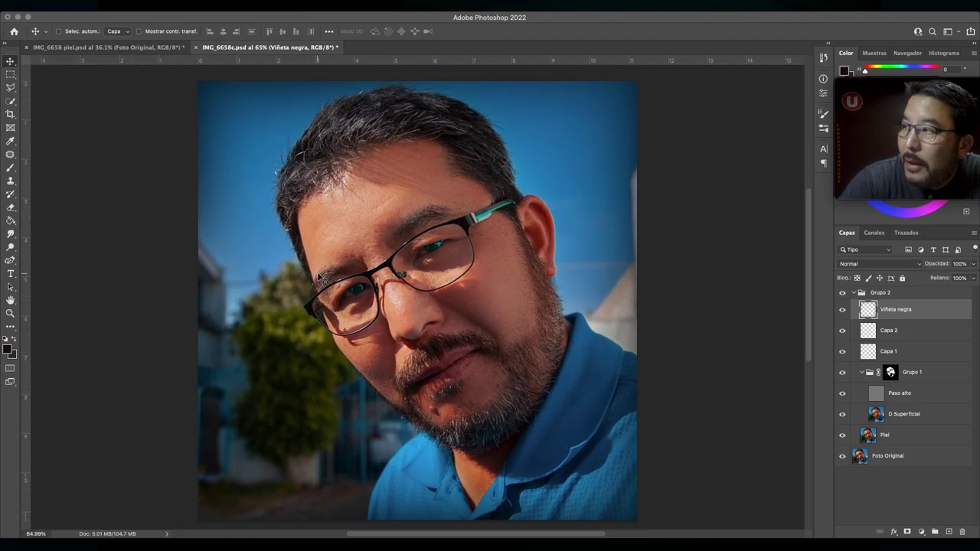
left_click(142, 48)
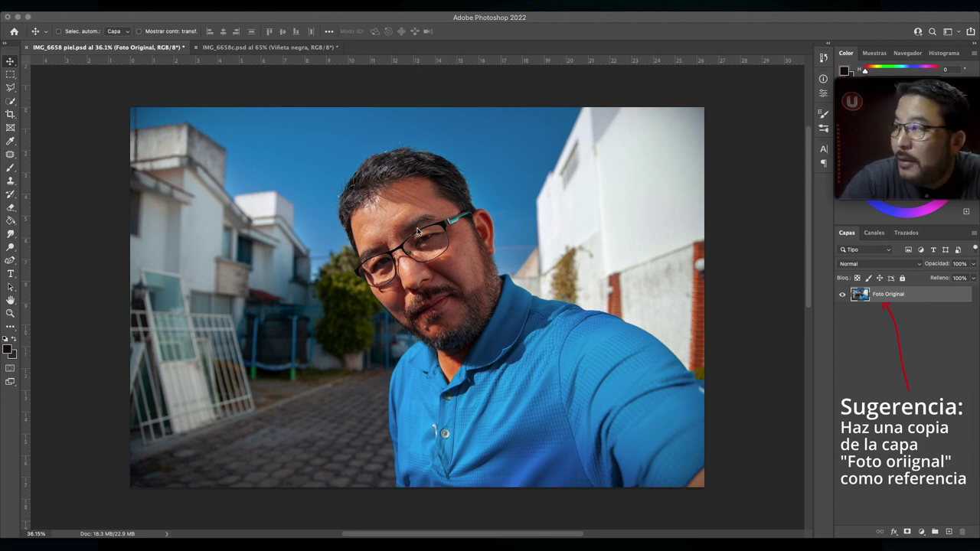
Zoom into the face and select the Patch tool from the healing group.
scroll(417, 231, "up", 3)
scroll(418, 232, "up", 1)
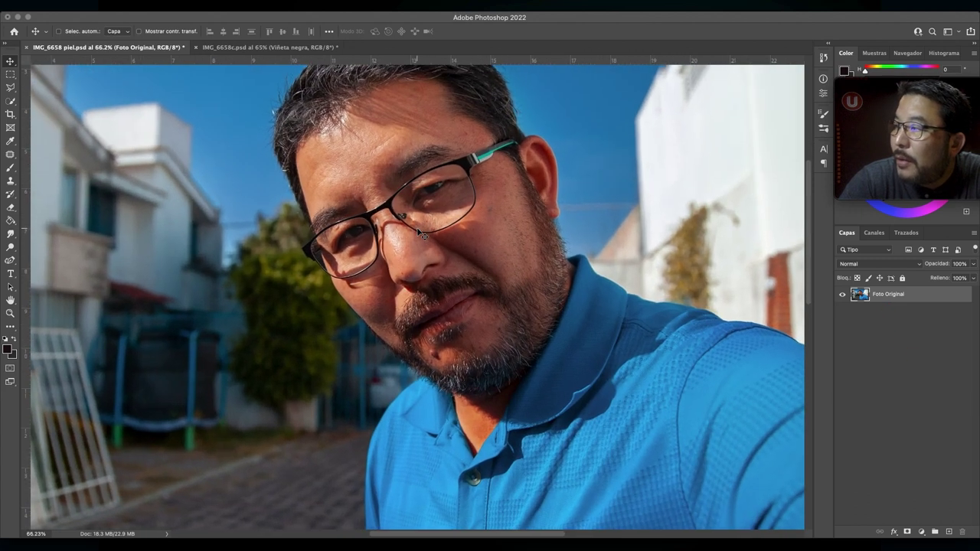
scroll(418, 232, "up", 2)
scroll(418, 232, "up", 2)
scroll(417, 232, "up", 1)
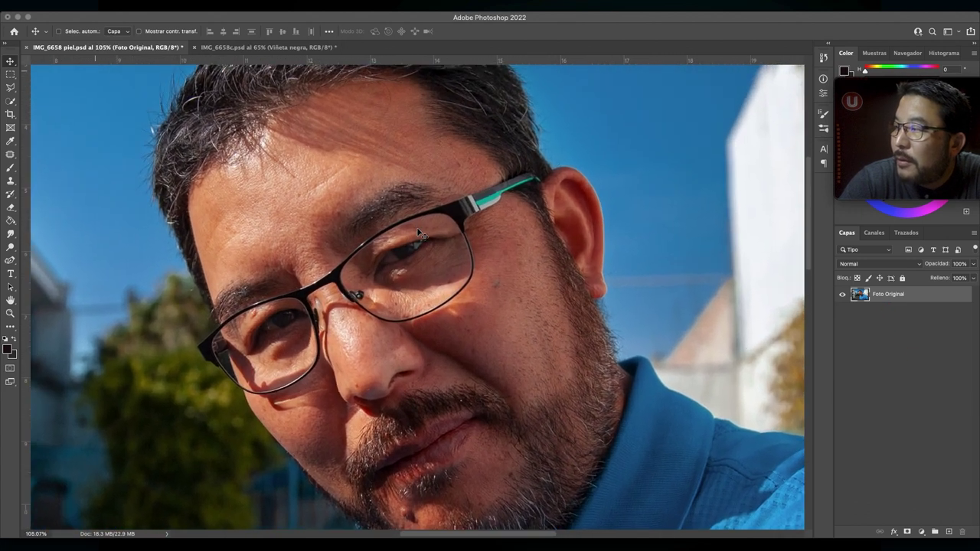
scroll(418, 232, "up", 1)
scroll(418, 232, "up", 1)
scroll(418, 232, "up", 1)
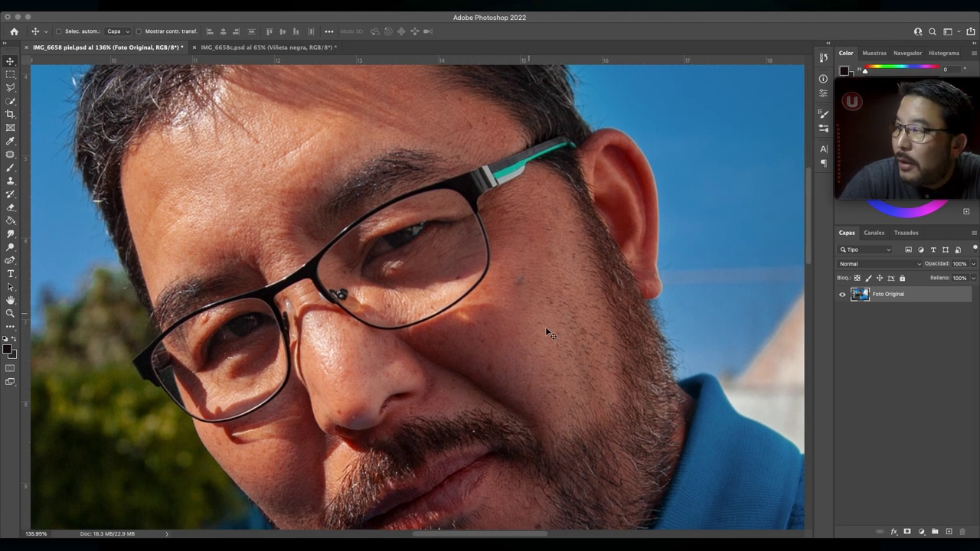
scroll(548, 334, "down", 2)
scroll(548, 334, "right", 1)
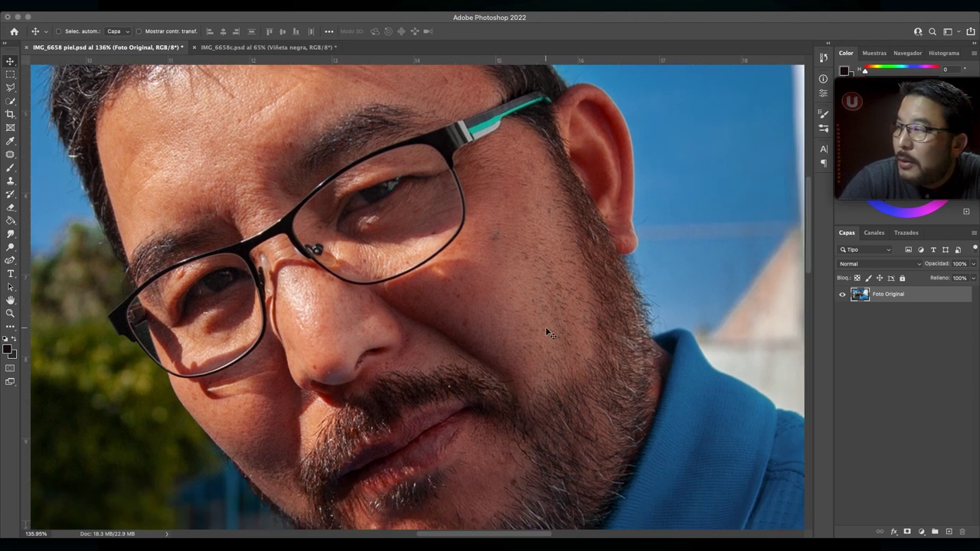
left_click(11, 155)
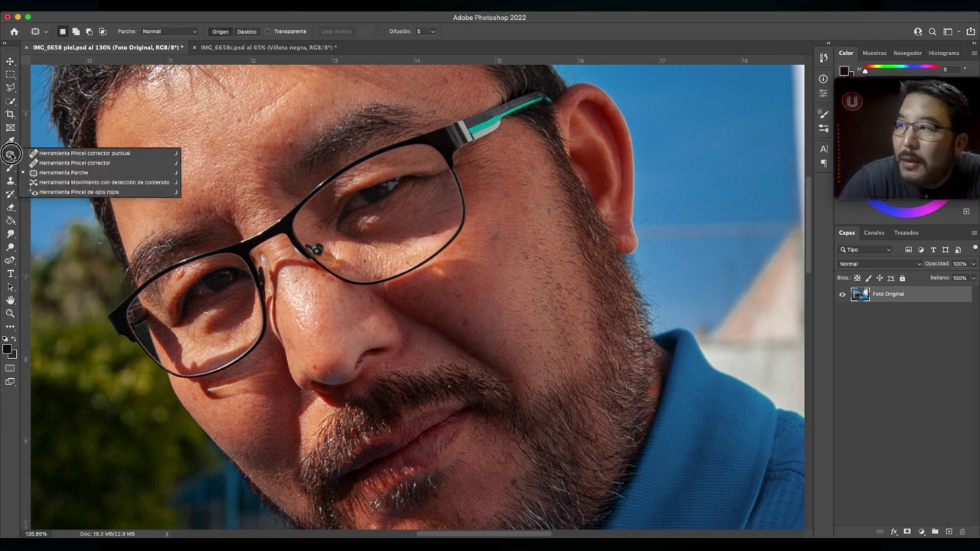
left_click(63, 172)
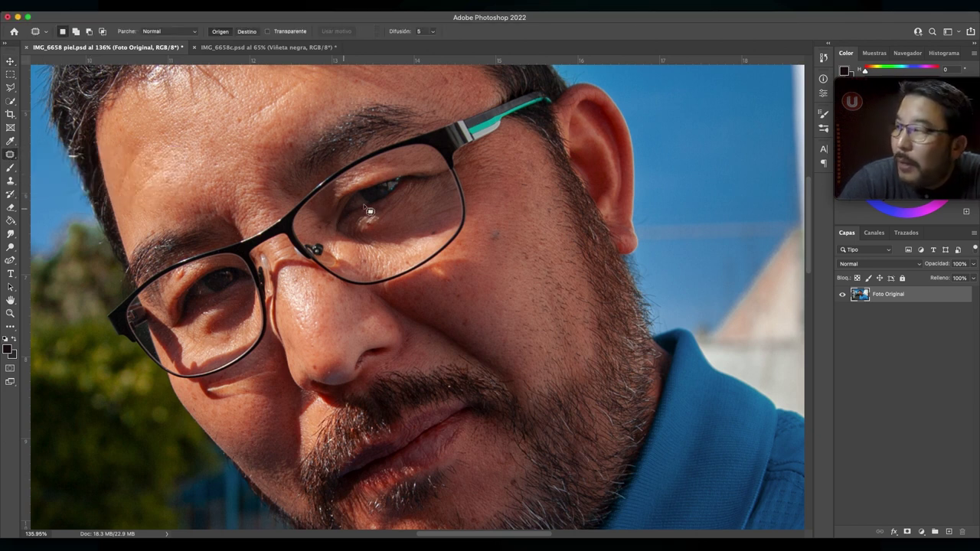
Patch the first cheek blemishes beside the glasses with nearby clean skin.
mouse_move(499, 228)
left_mouse_down()
mouse_move(490, 243)
mouse_move(506, 230)
mouse_move(499, 244)
mouse_move(500, 207)
left_mouse_up()
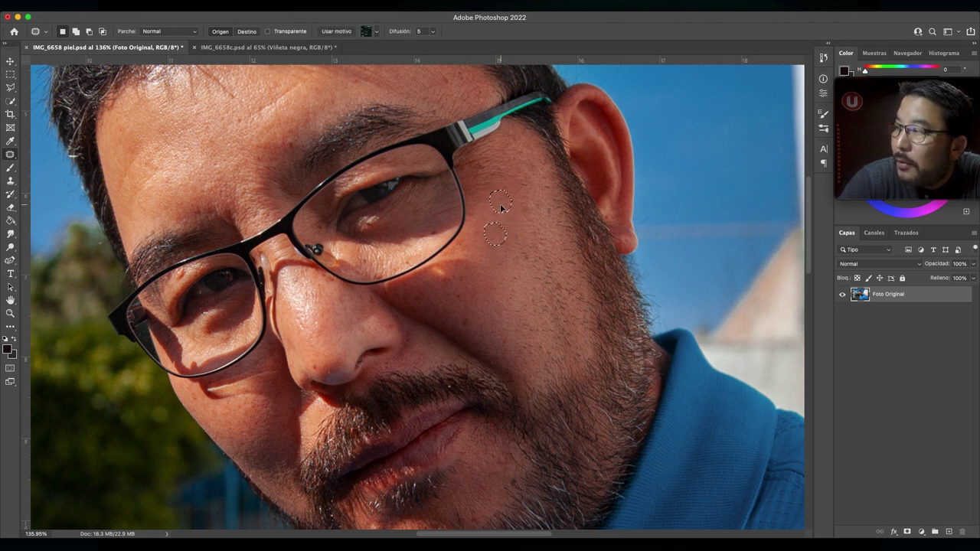
mouse_move(511, 251)
left_mouse_down()
mouse_move(518, 263)
mouse_move(493, 295)
left_mouse_up()
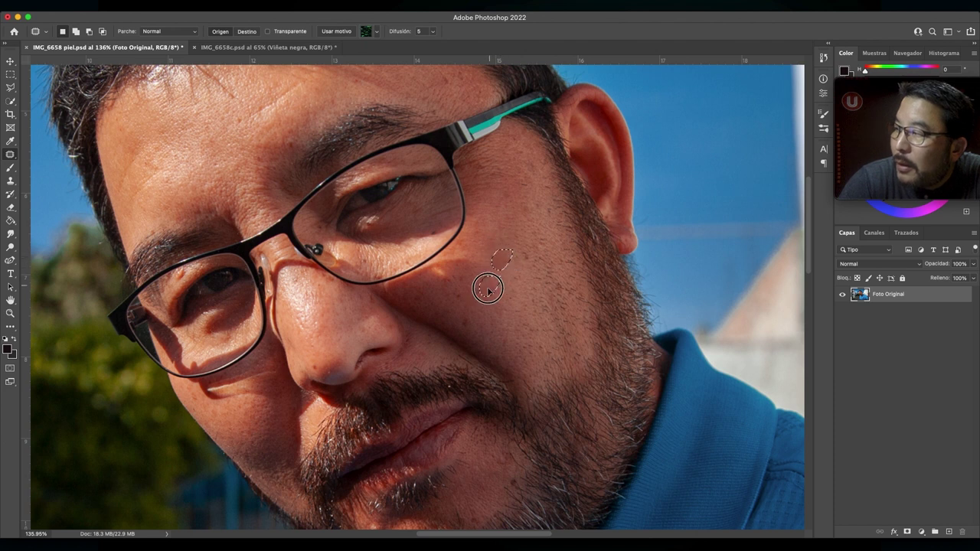
mouse_move(520, 252)
left_mouse_down()
mouse_move(528, 246)
mouse_move(520, 251)
mouse_move(516, 212)
mouse_move(534, 240)
mouse_move(512, 269)
left_mouse_up()
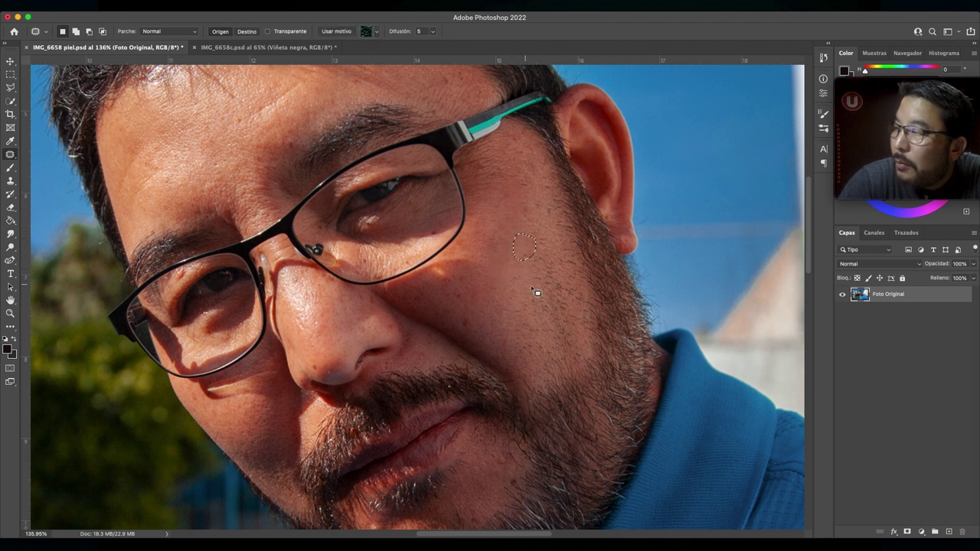
mouse_move(538, 271)
left_mouse_down()
mouse_move(529, 258)
mouse_move(511, 274)
mouse_move(501, 269)
mouse_move(529, 284)
mouse_move(511, 271)
left_mouse_up()
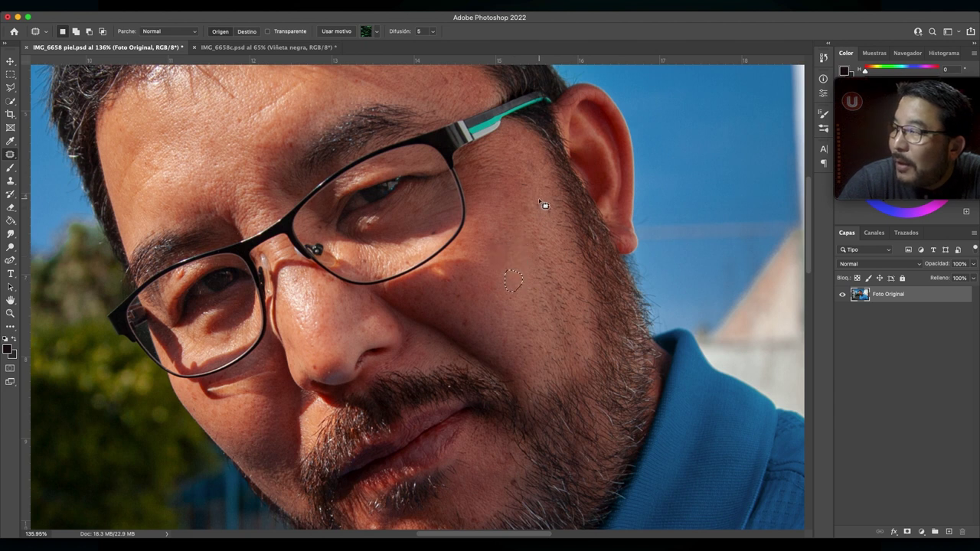
mouse_move(539, 201)
left_mouse_down()
mouse_move(542, 210)
mouse_move(518, 227)
left_mouse_up()
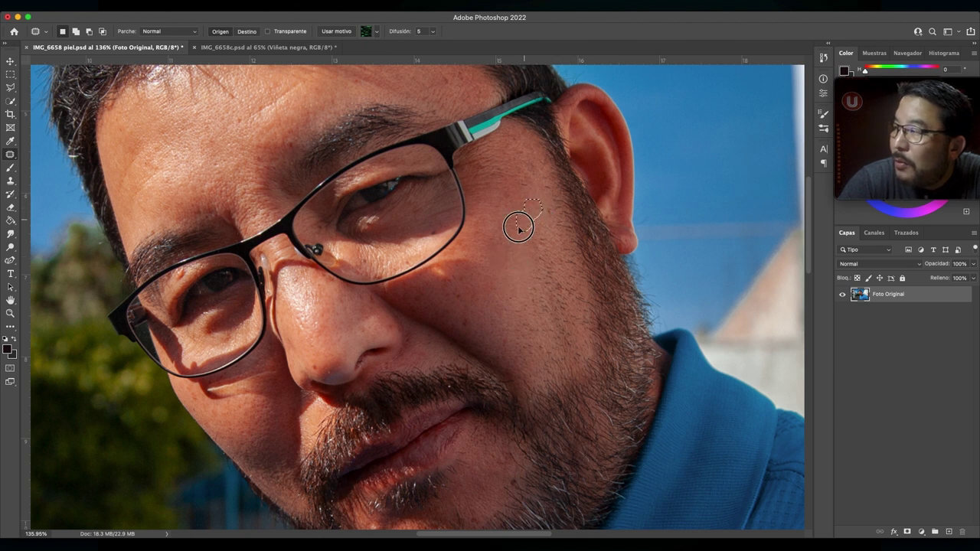
left_click(533, 180)
Patch several more cheek spots with clean skin, clearing each selection afterwards.
mouse_move(534, 180)
left_mouse_down()
mouse_move(534, 207)
mouse_move(555, 188)
mouse_move(534, 215)
mouse_move(544, 209)
mouse_move(534, 198)
left_mouse_up()
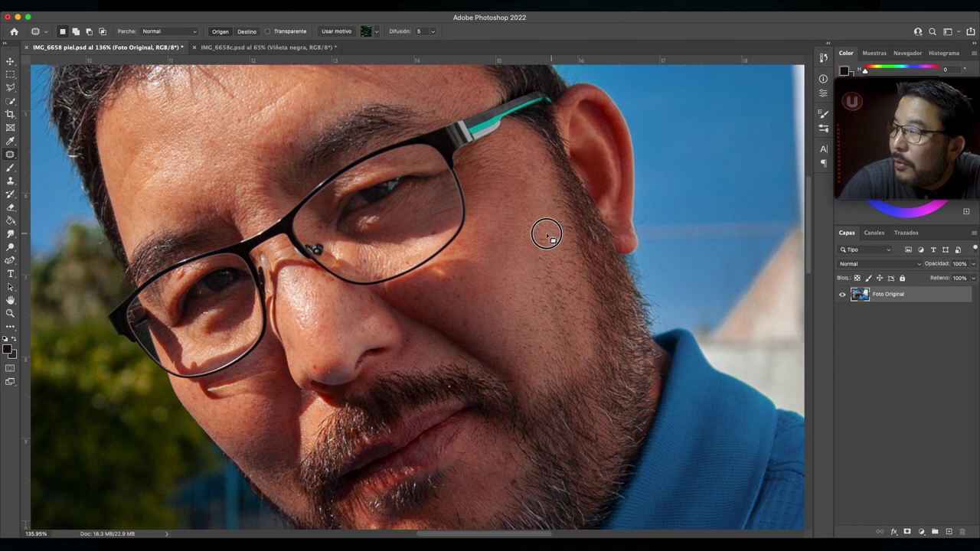
mouse_move(548, 235)
left_mouse_down()
mouse_move(545, 246)
mouse_move(528, 229)
left_mouse_up()
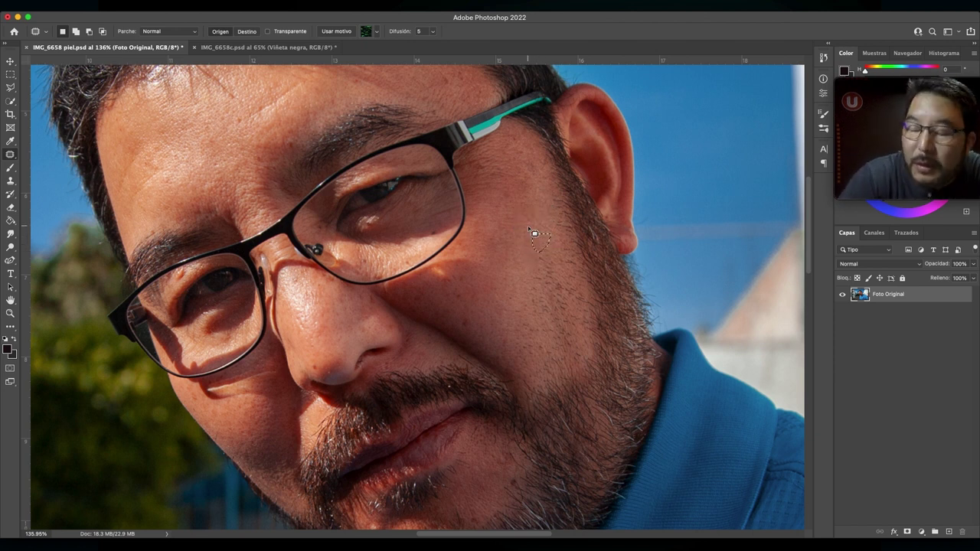
key("ctrl+d")
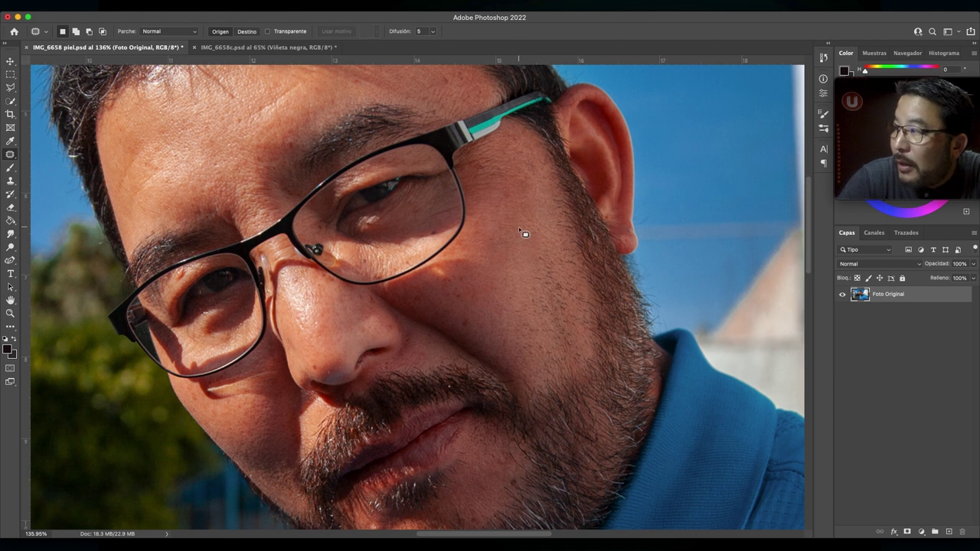
mouse_move(536, 251)
left_mouse_down()
mouse_move(539, 271)
mouse_move(555, 256)
mouse_move(544, 267)
mouse_move(516, 258)
mouse_move(547, 286)
mouse_move(564, 275)
mouse_move(551, 286)
mouse_move(549, 243)
left_mouse_up()
key("ctrl+d")
key("ctrl+d")
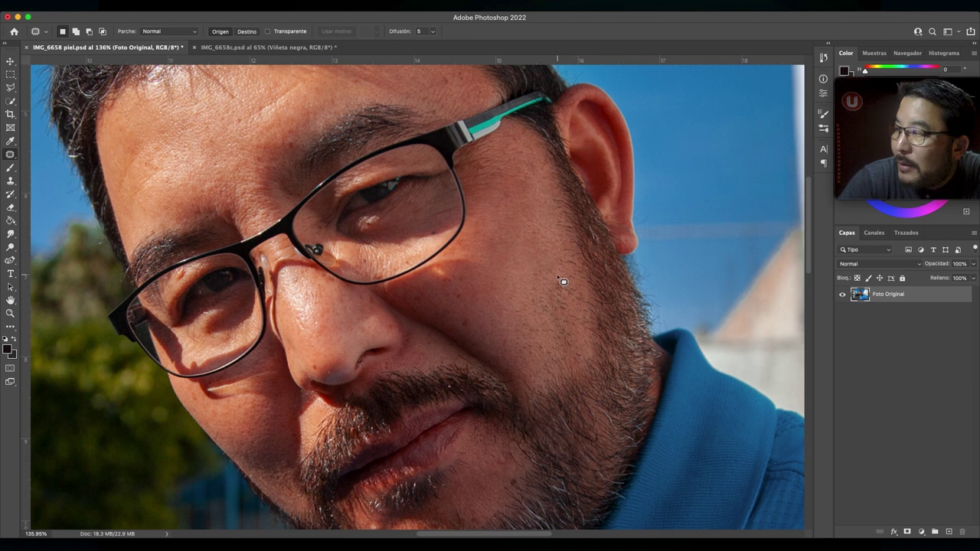
mouse_move(562, 282)
left_mouse_down()
mouse_move(546, 240)
mouse_move(539, 269)
mouse_move(538, 251)
left_mouse_up()
key("ctrl+d")
key("j")
right_click(10, 154)
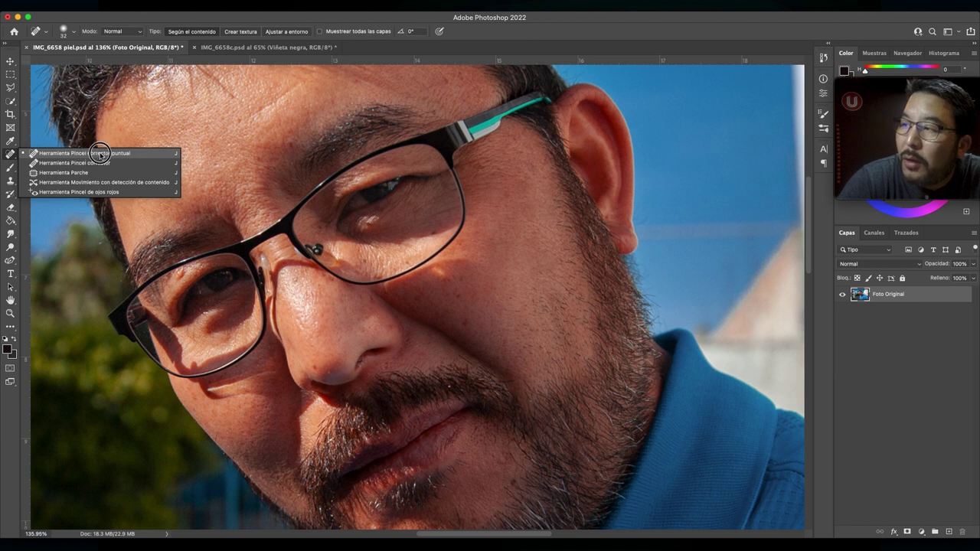
Spot-heal four forehead spots and two blemishes beside the nose.
left_click(27, 156)
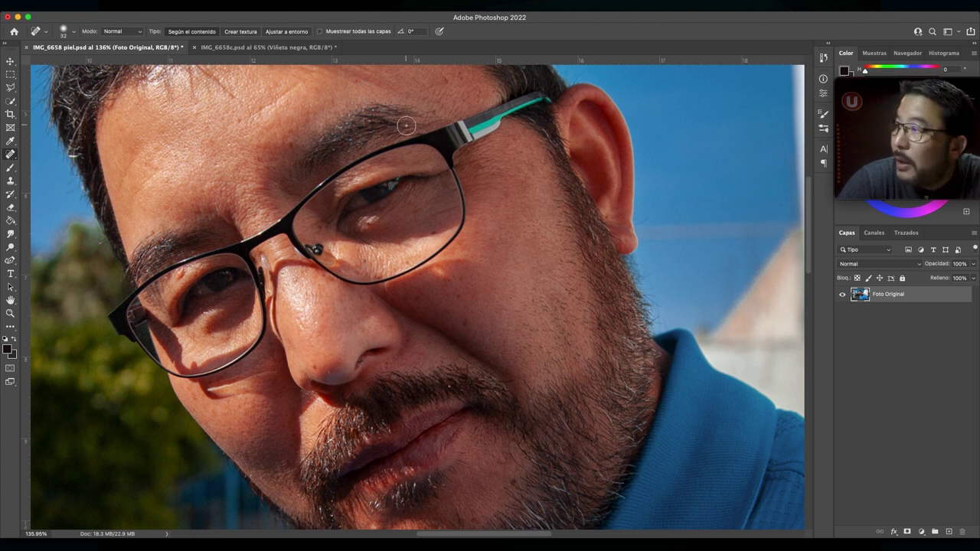
left_click(237, 120)
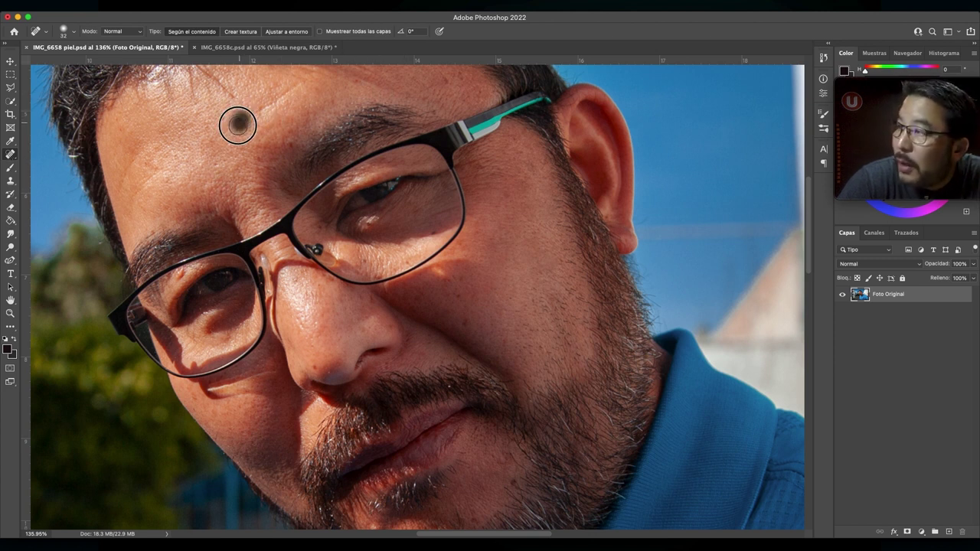
left_click(215, 162)
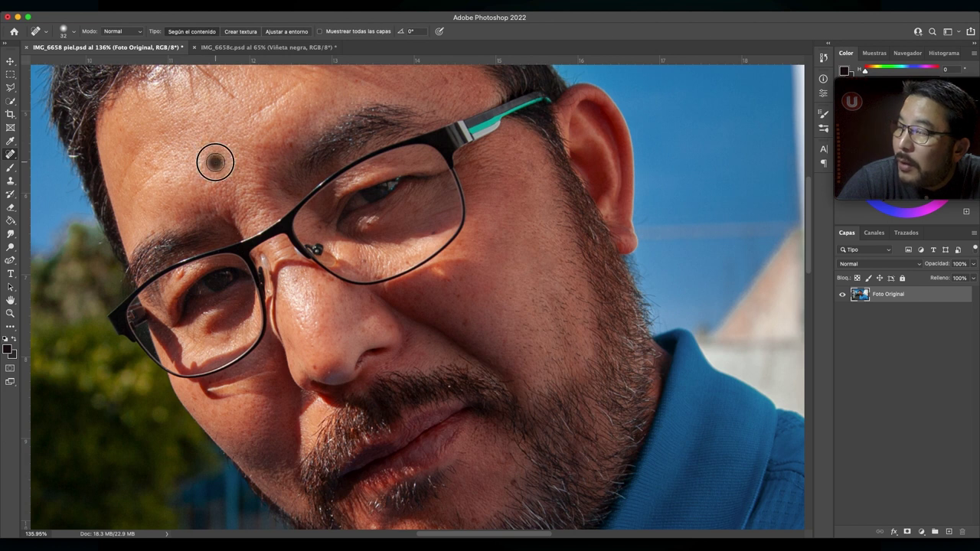
left_click(225, 160)
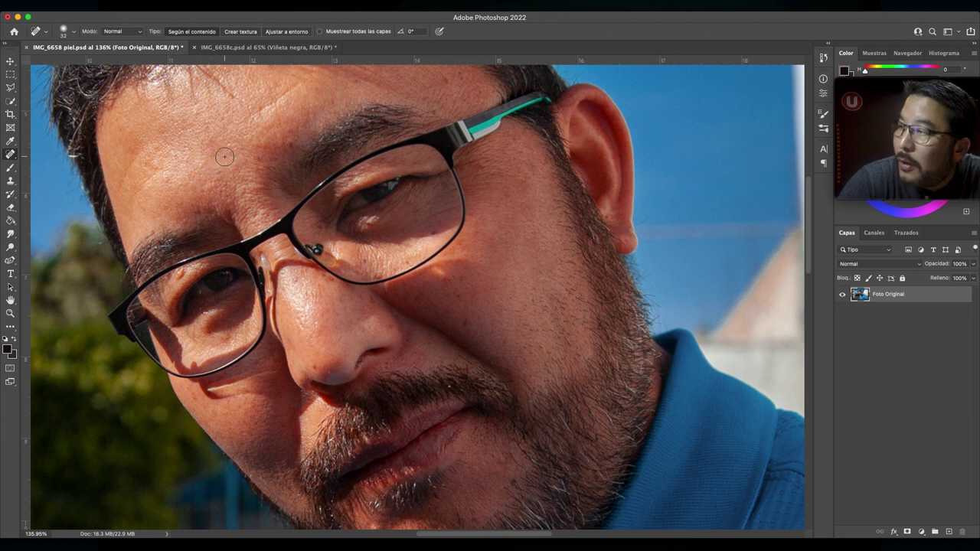
left_click(196, 193)
left_click(320, 280)
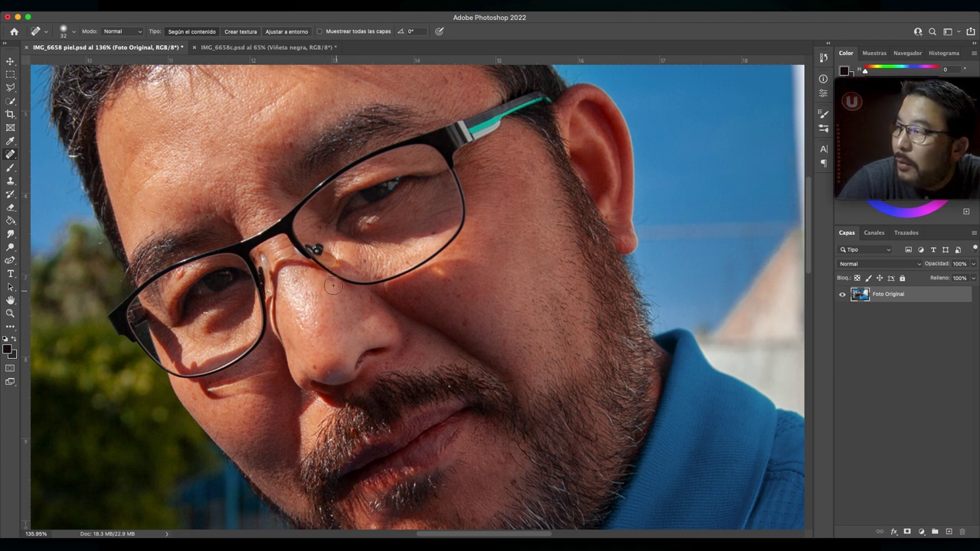
left_click(329, 282)
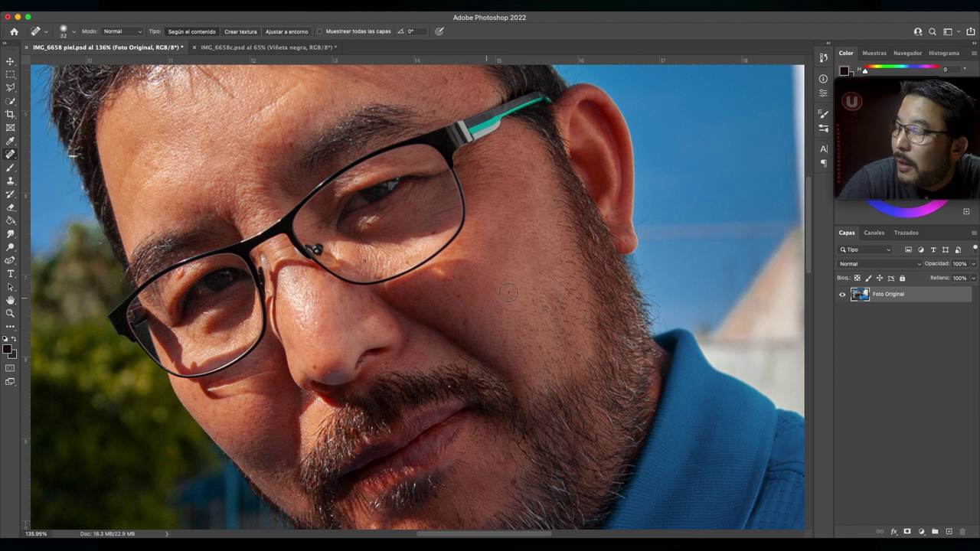
Spot-heal the blemishes across the right cheek, brushing along two lines of spots.
left_click(460, 294)
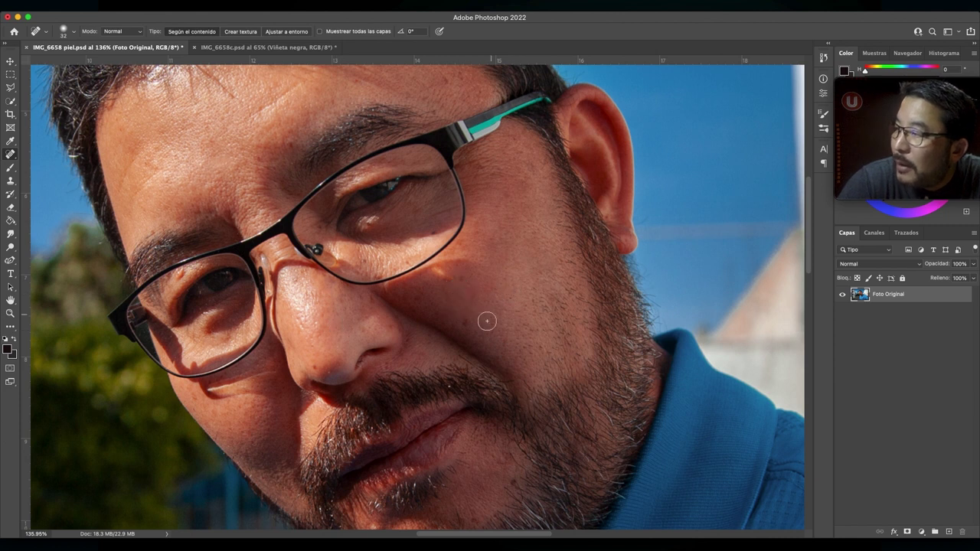
left_click(467, 321)
left_click(447, 282)
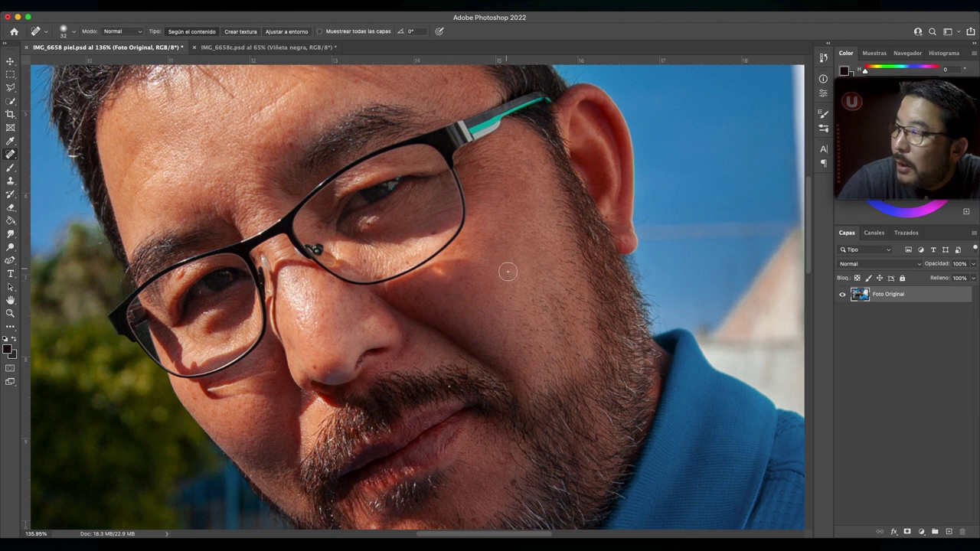
mouse_move(554, 278)
left_mouse_down()
mouse_move(551, 308)
mouse_move(536, 284)
left_mouse_up()
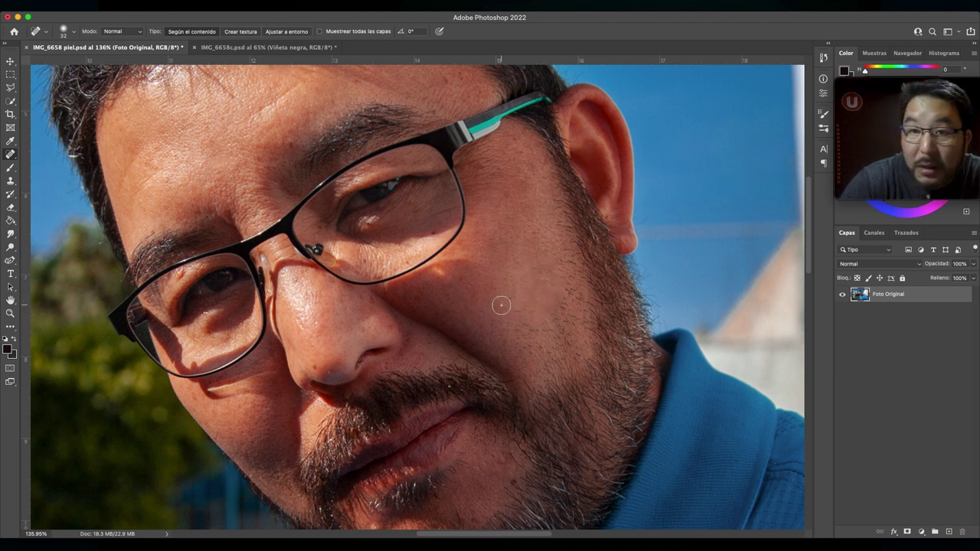
left_click_drag(514, 306, 524, 322)
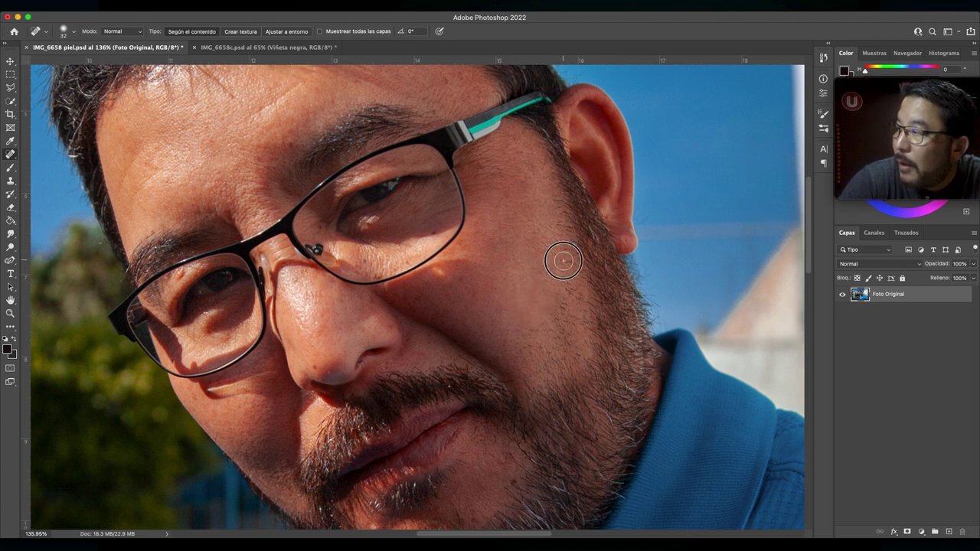
left_click(565, 264)
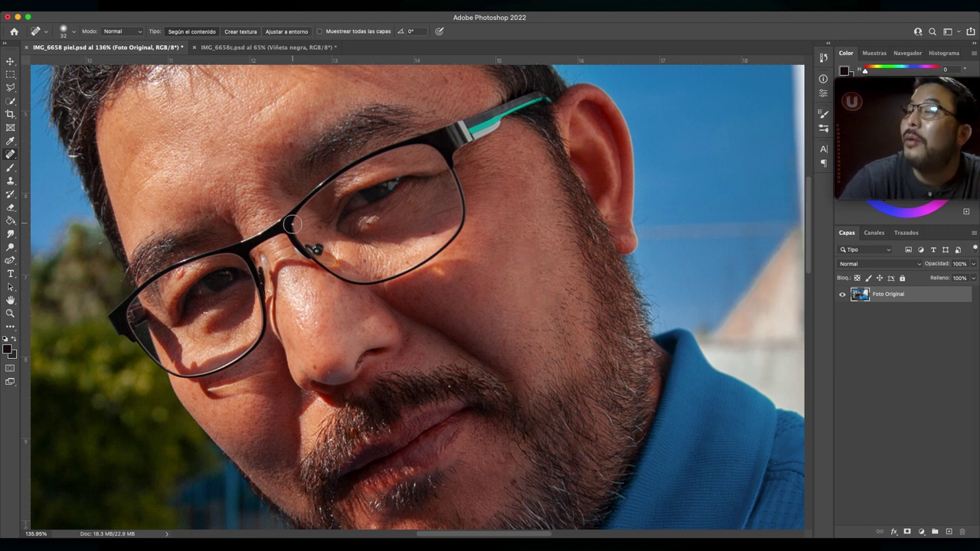
Spot-heal remaining spots on the lower cheek and near the glasses temple, then magnify the face.
left_click_drag(10, 154, 61, 174)
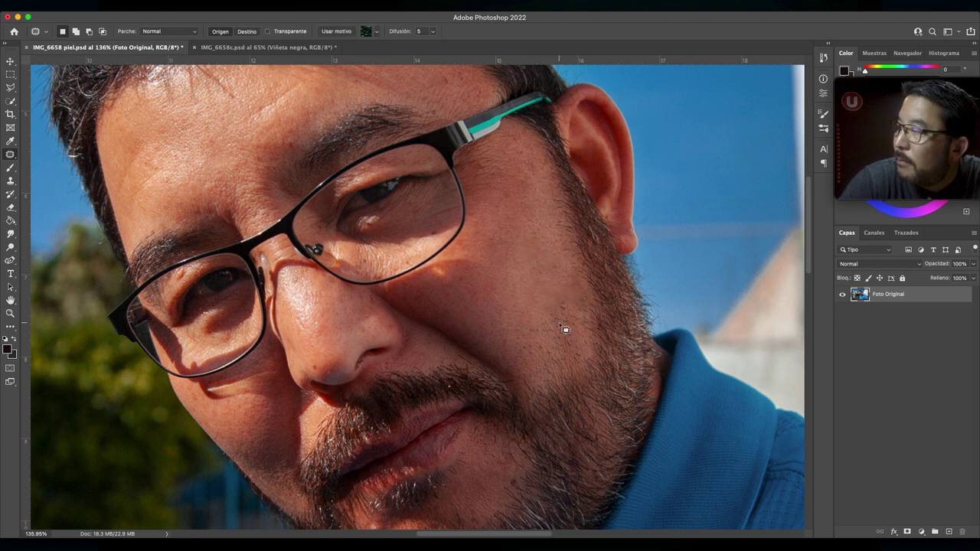
left_click_drag(564, 329, 581, 348)
key("shift+j")
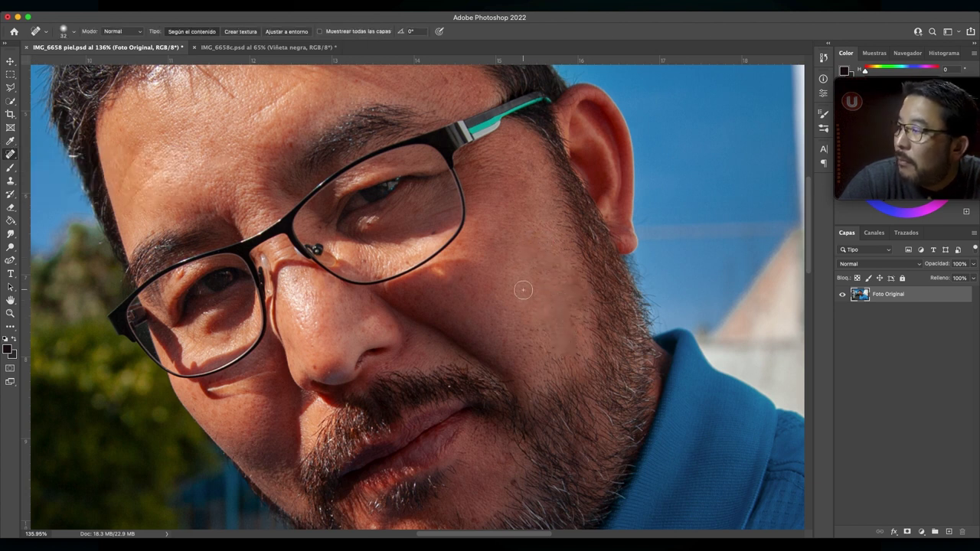
left_click(540, 332)
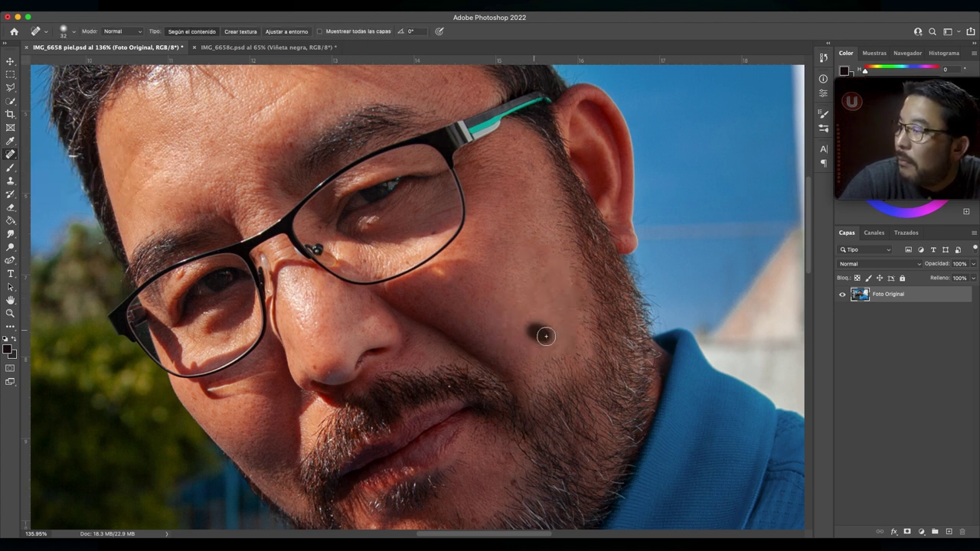
left_click(518, 147)
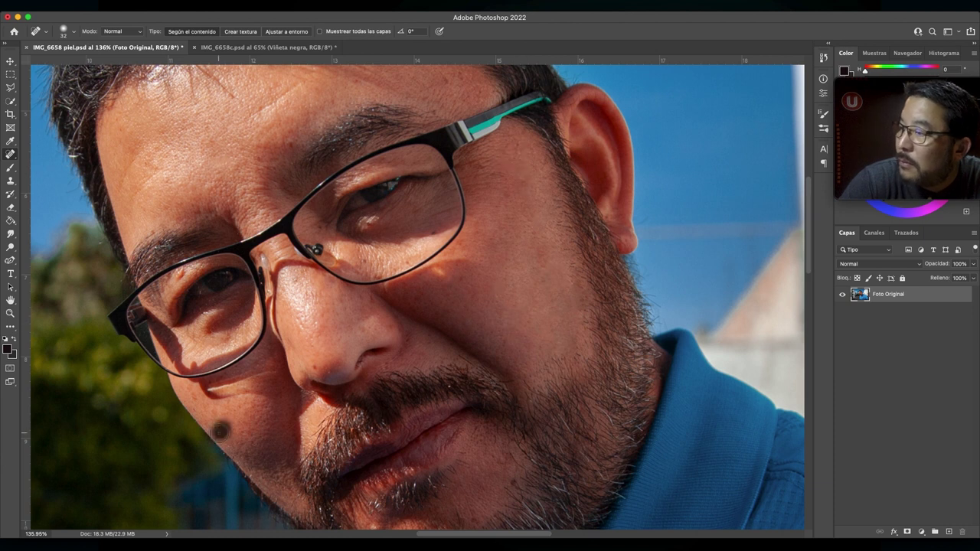
scroll(415, 300, "up", 2)
left_click(280, 327)
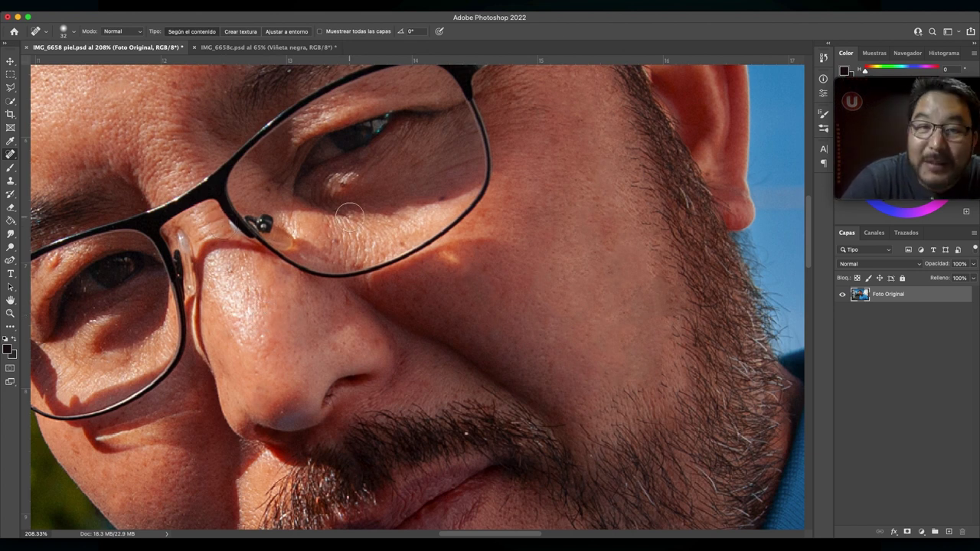
Shrink the healing brush to 20 px, then set up the Clone Stamp with a soft 25 px brush.
key("[")
key("[")
scroll(370, 183, "left", 3)
scroll(472, 170, "up", 5)
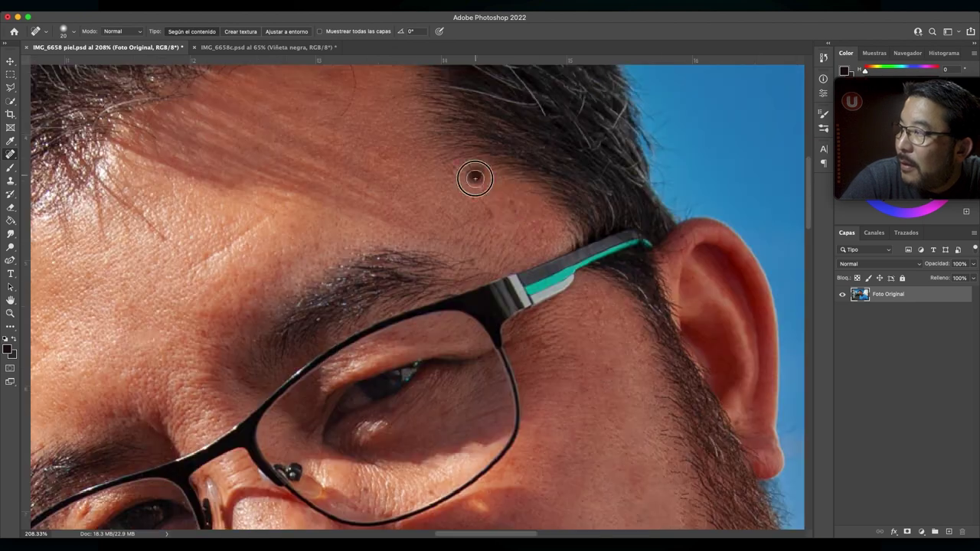
scroll(472, 170, "up", 3)
scroll(297, 234, "down", 3)
scroll(297, 235, "down", 5)
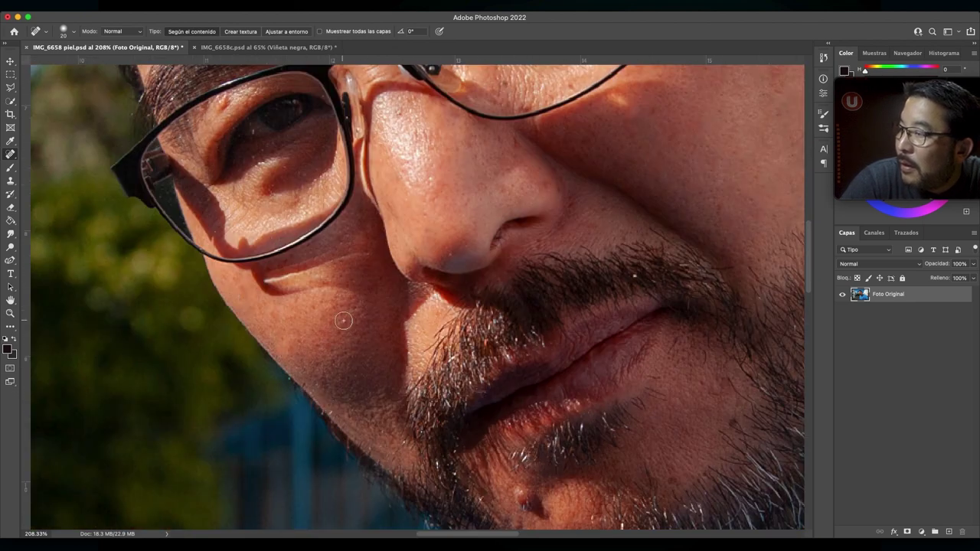
scroll(304, 241, "down", 3)
scroll(459, 278, "up", 3)
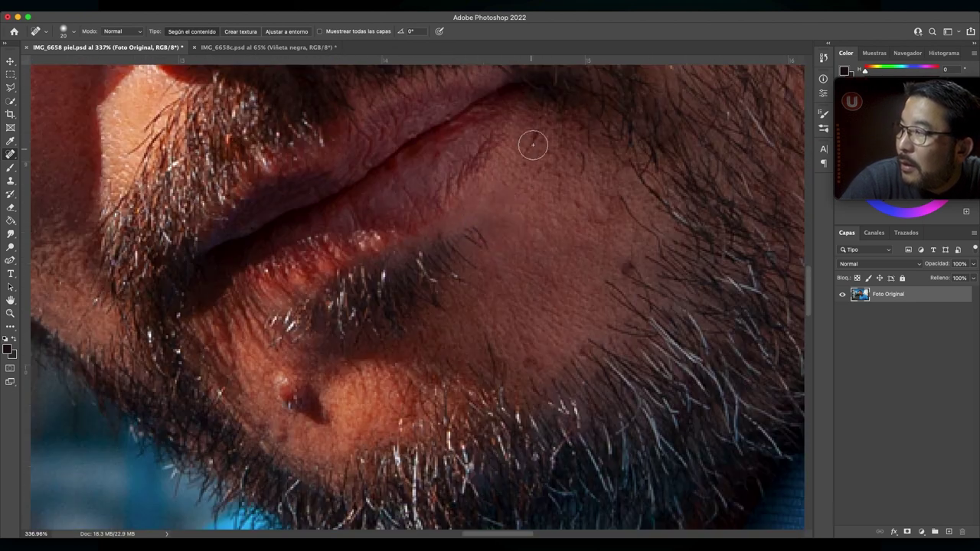
scroll(510, 228, "right", 3)
scroll(510, 228, "up", 1)
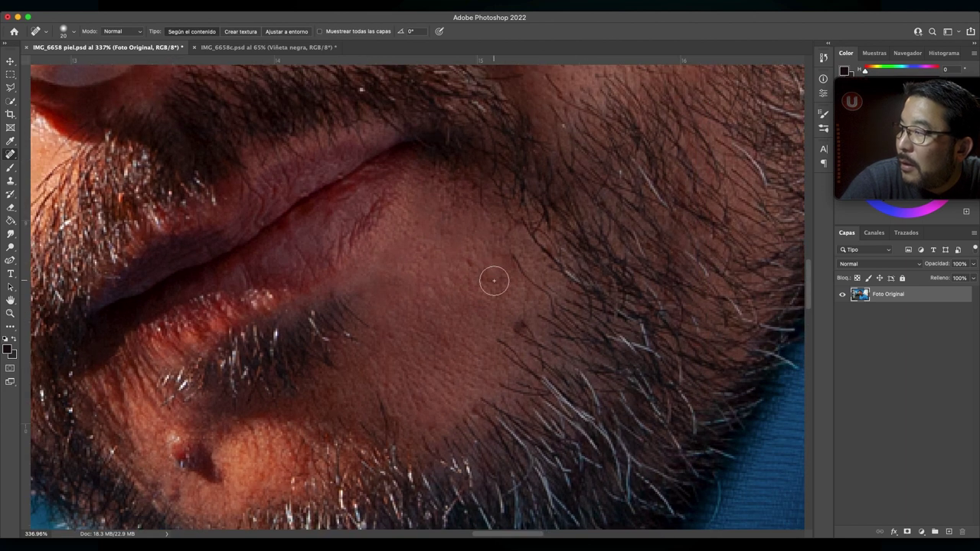
scroll(535, 252, "up", 4)
scroll(536, 253, "right", 1)
scroll(492, 184, "down", 3)
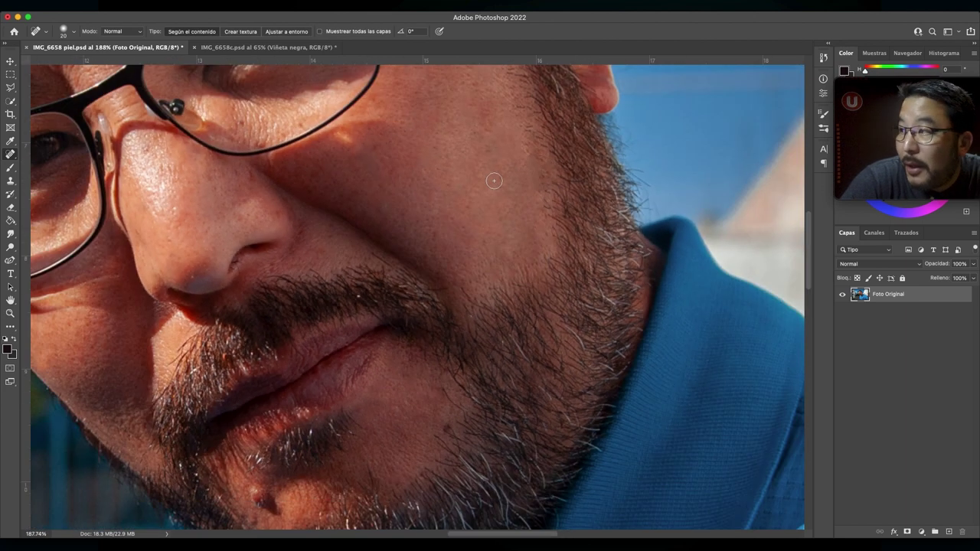
scroll(492, 187, "down", 2)
scroll(492, 188, "down", 1)
scroll(492, 186, "down", 1)
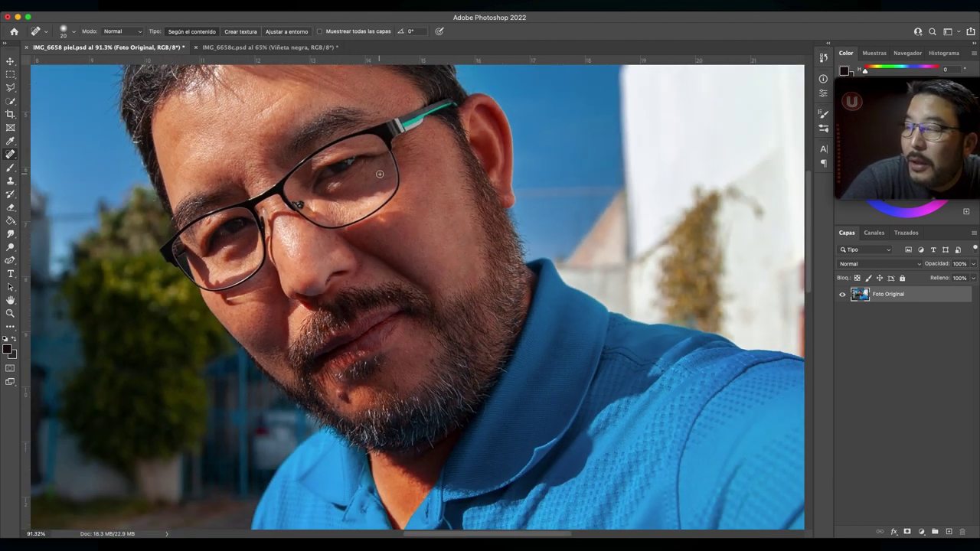
scroll(380, 174, "down", 1)
scroll(380, 171, "down", 1)
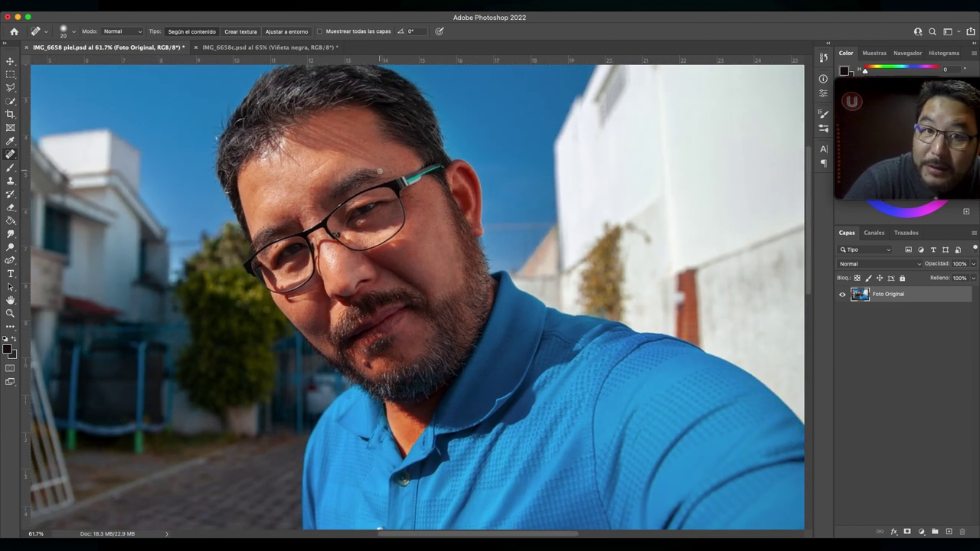
scroll(380, 171, "up", 2)
scroll(380, 171, "right", 1)
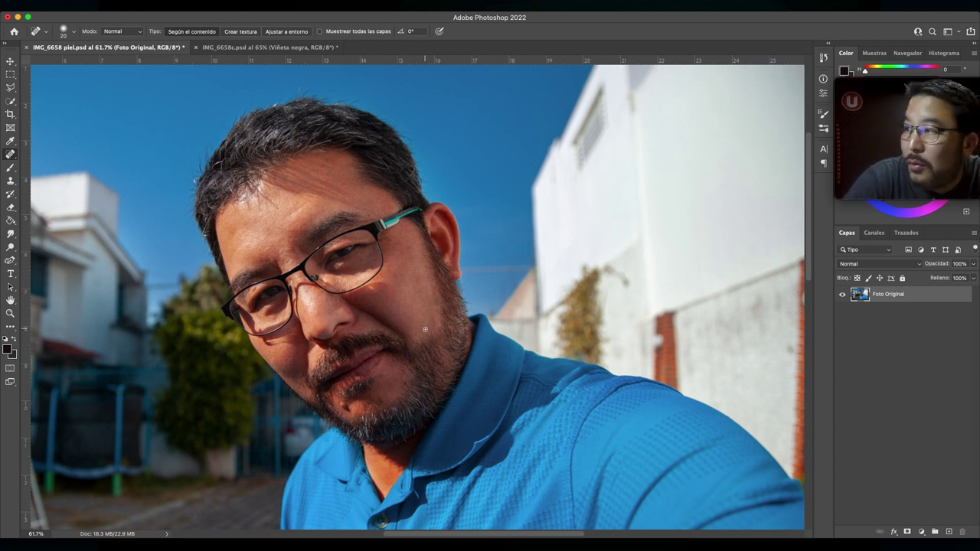
scroll(424, 329, "up", 2)
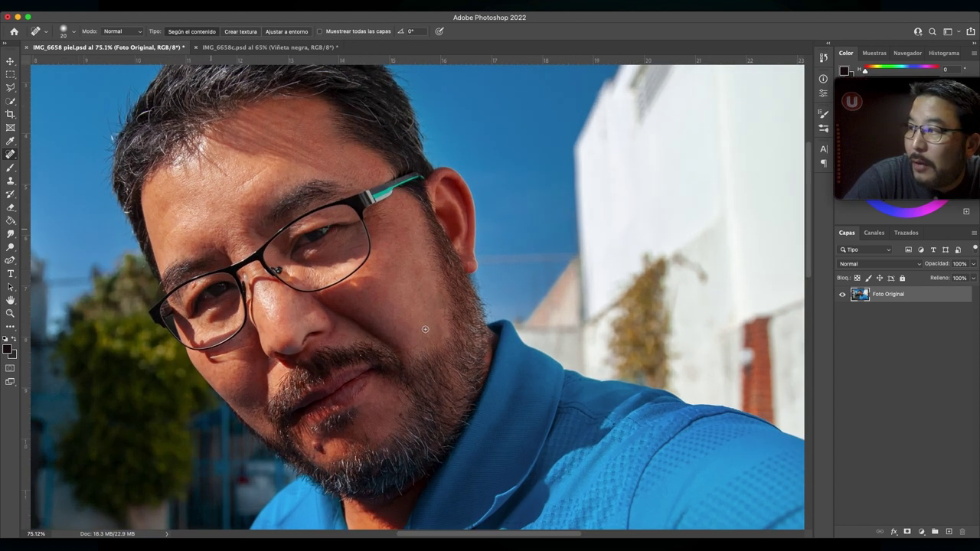
scroll(424, 329, "up", 1)
scroll(425, 329, "down", 3)
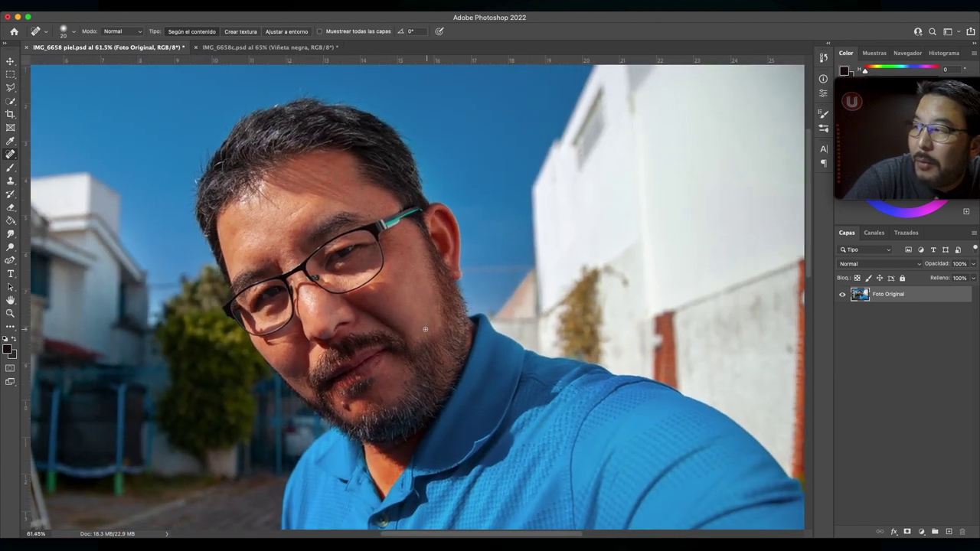
scroll(425, 329, "up", 7)
scroll(424, 329, "up", 2)
scroll(425, 329, "up", 6)
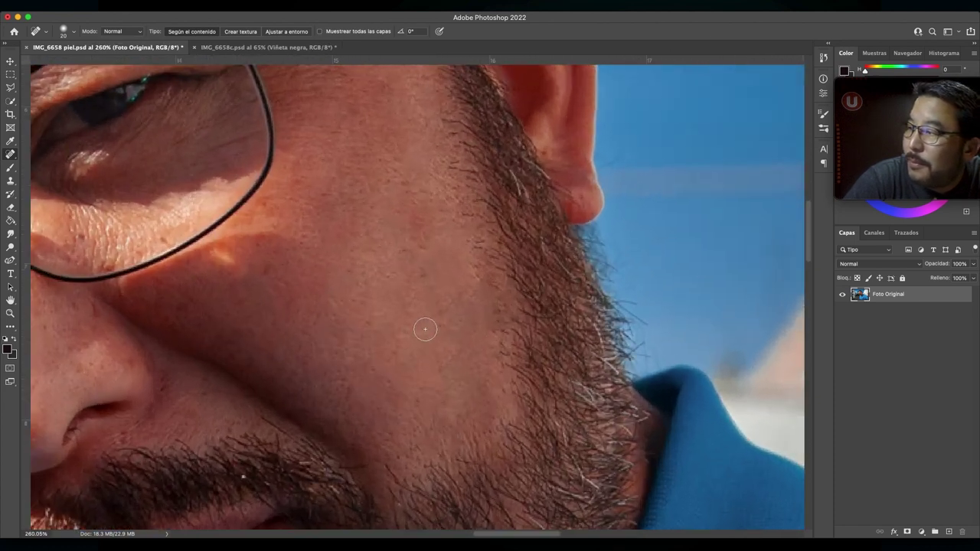
scroll(425, 329, "up", 4)
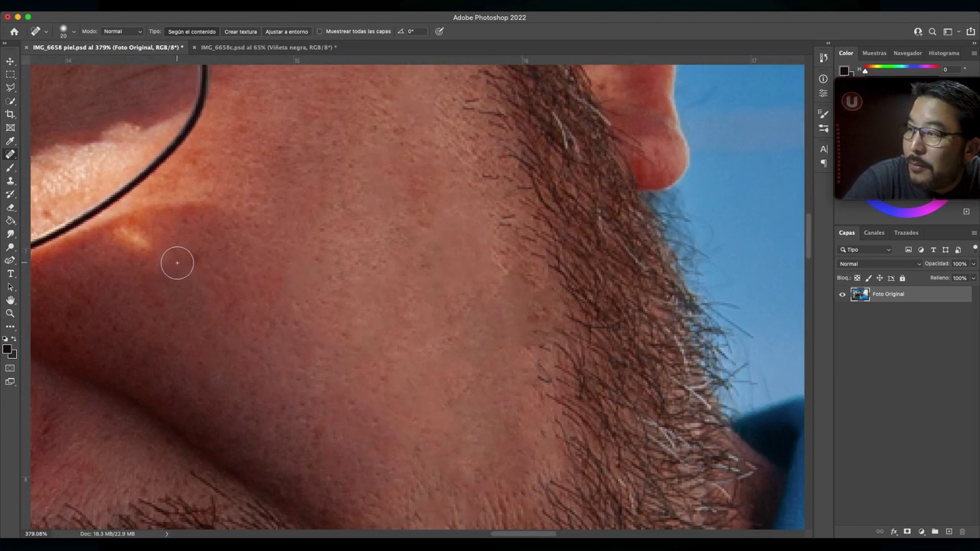
key("s")
left_click_drag(195, 281, 205, 285)
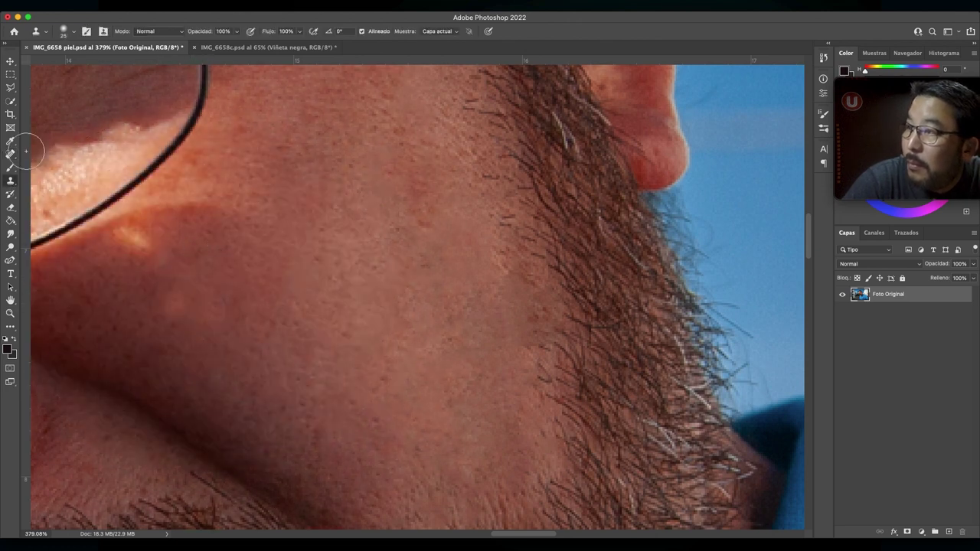
Clone sampled clean skin over the cheek and spot-heal the dark spot at the beard edge.
left_click(167, 239, "alt")
left_click_drag(201, 272, 197, 284)
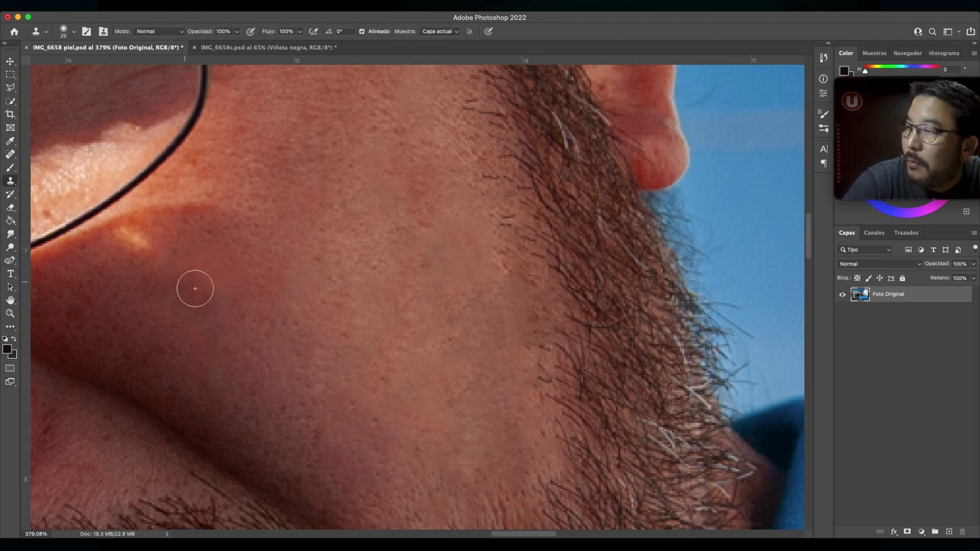
scroll(477, 321, "down", 3)
scroll(344, 299, "up", 4)
key("j")
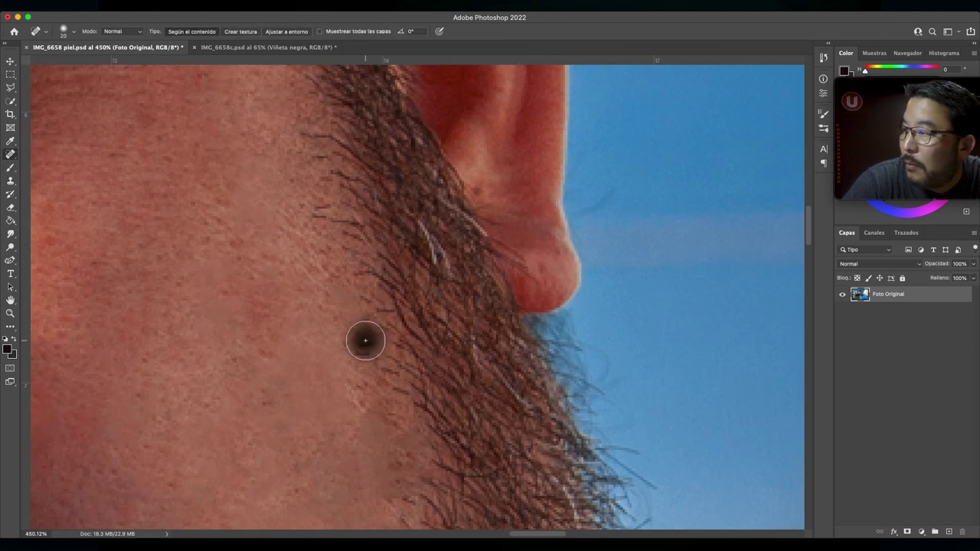
left_click(366, 339)
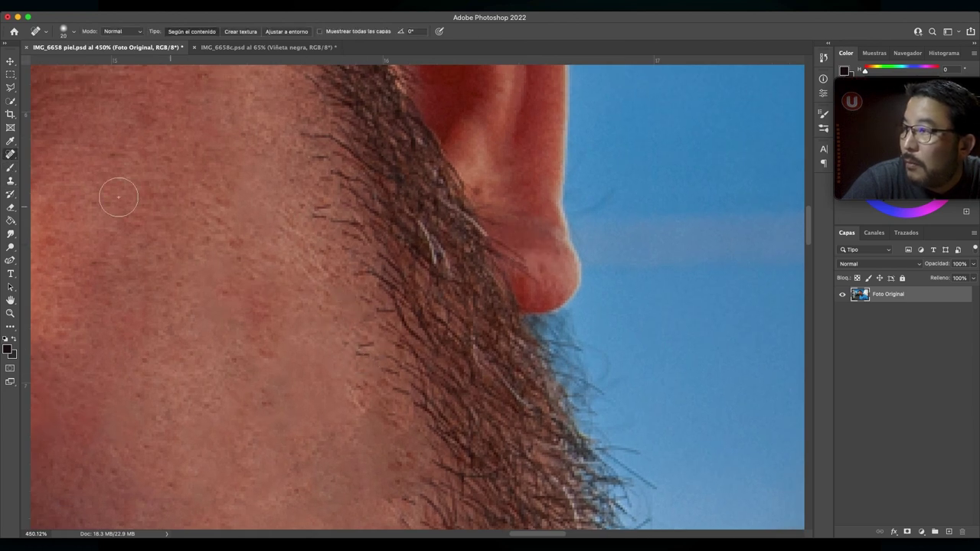
key("s")
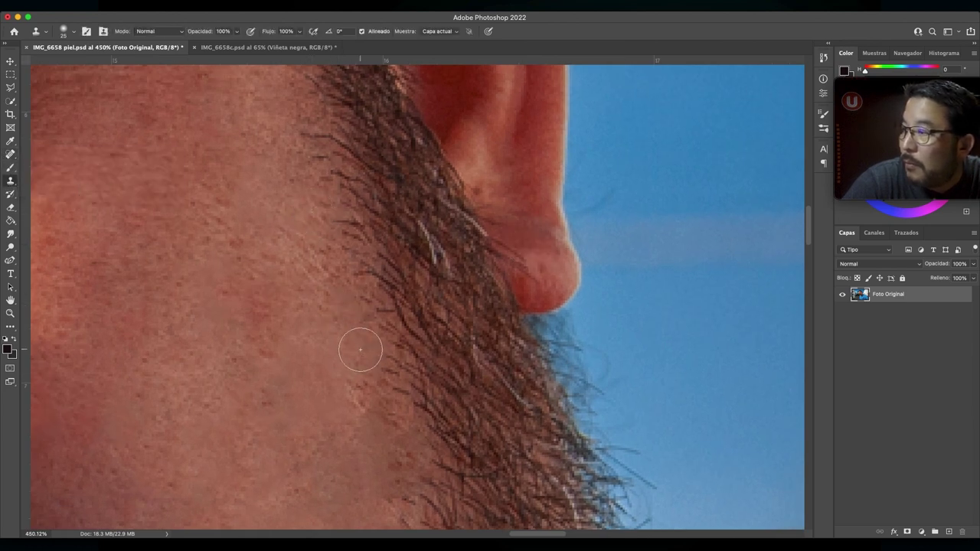
left_click_drag(406, 474, 349, 317)
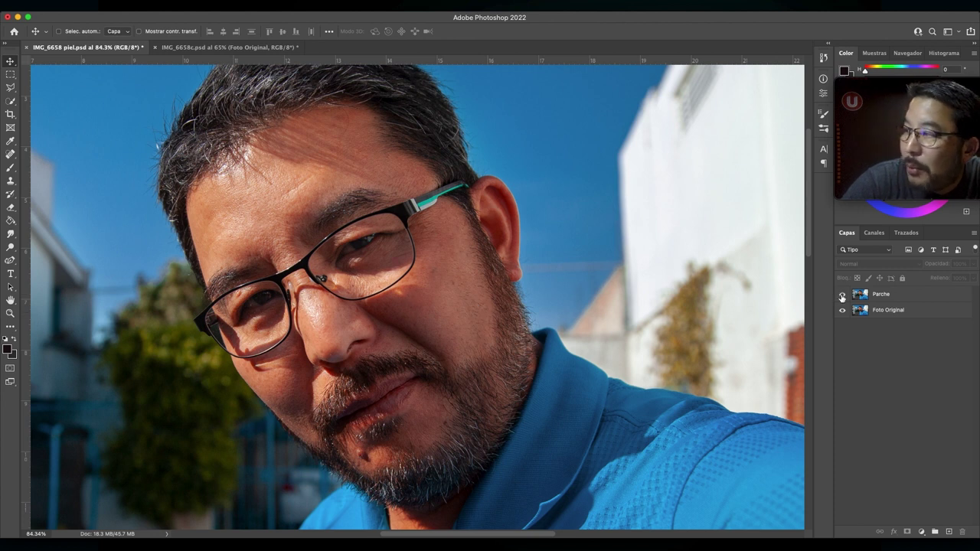
scroll(561, 287, "up", 2)
scroll(561, 287, "up", 2)
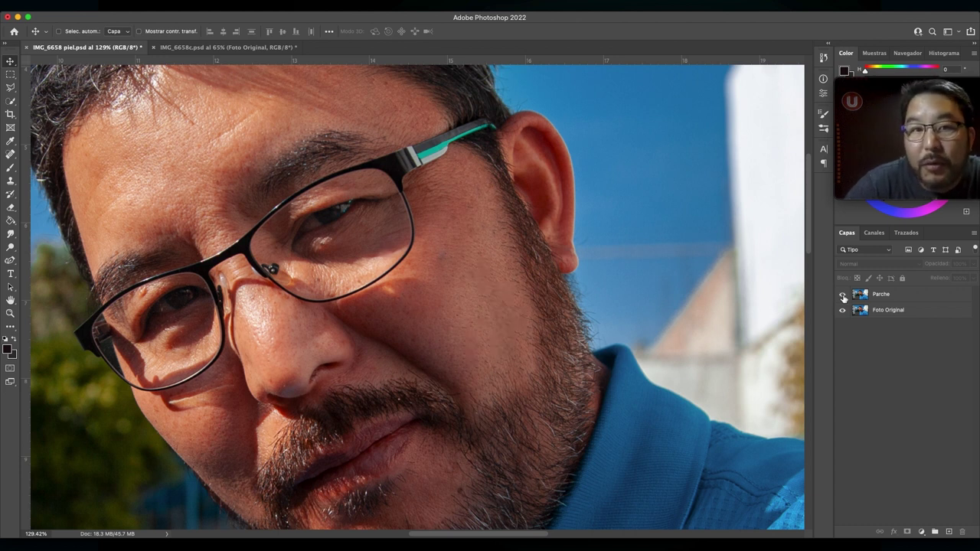
left_click(843, 296)
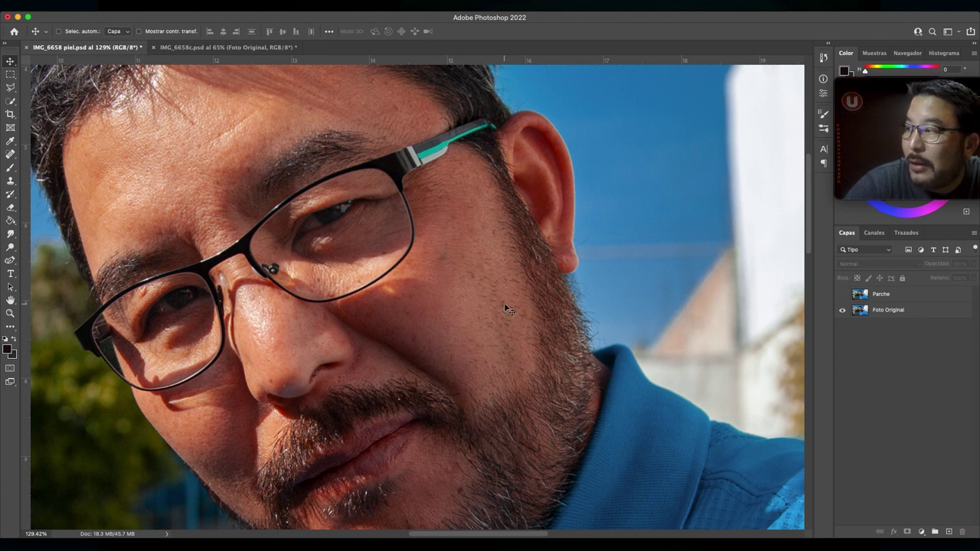
scroll(503, 302, "up", 5)
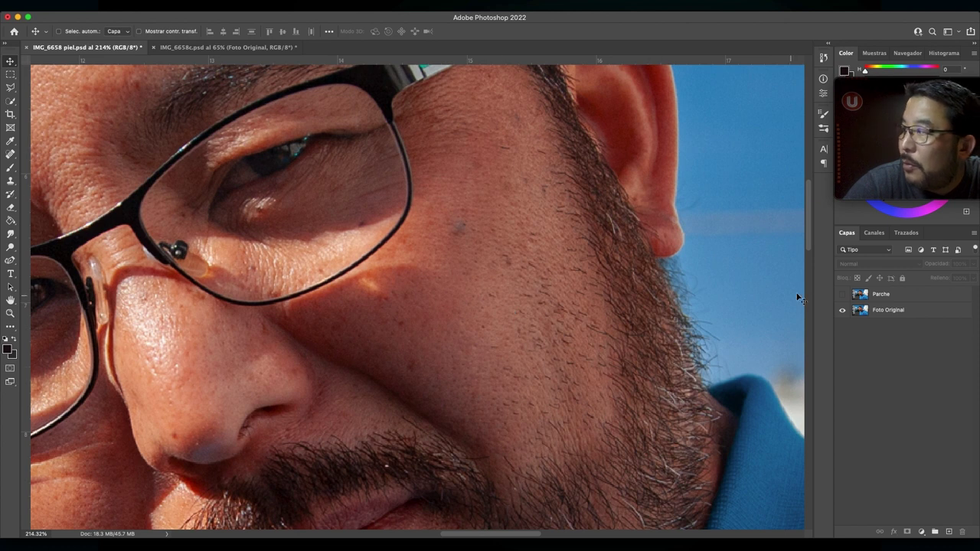
left_click(862, 294)
key("super+0")
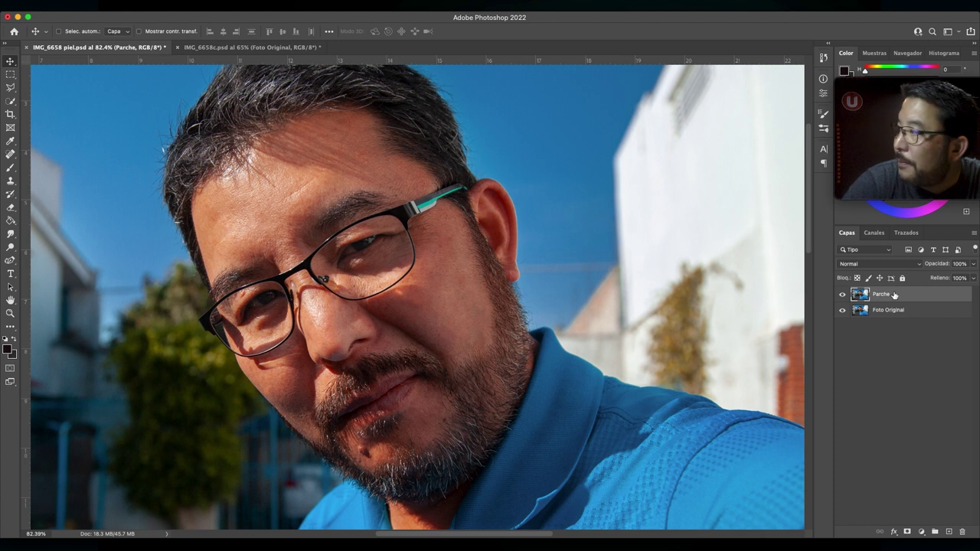
Duplicate Parche twice, hide the middle copy, and name the copies Paso ALTO and Desenfoque Sup.
key("super")
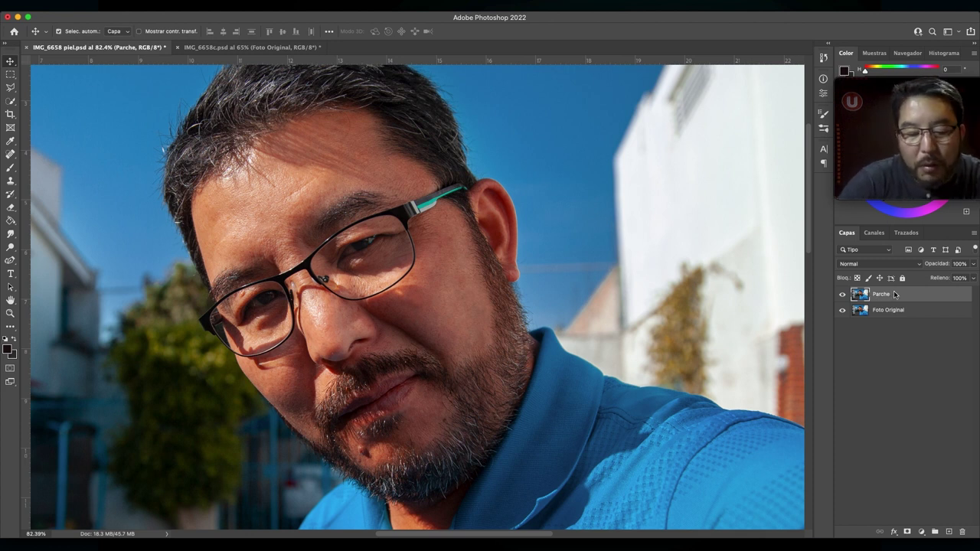
key("super+j")
key("super+j")
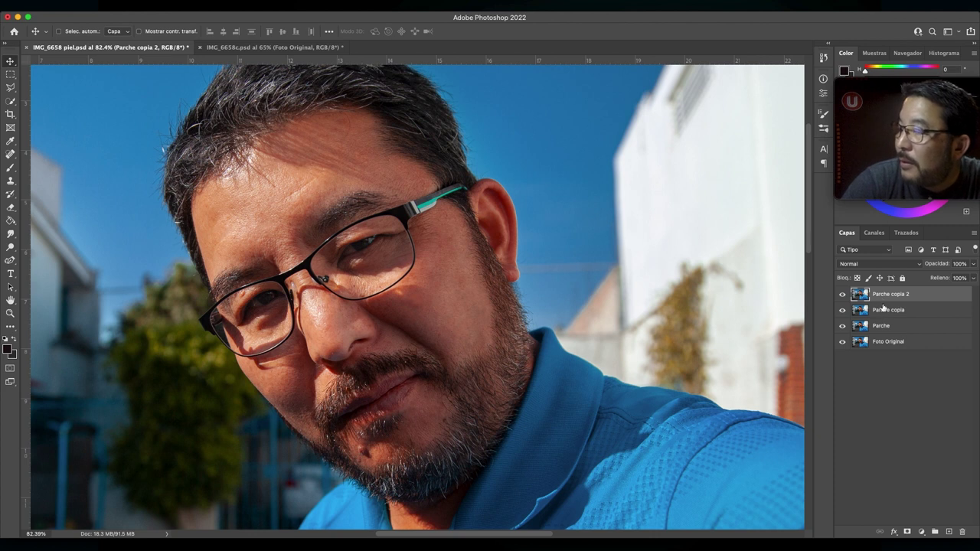
left_click(842, 309)
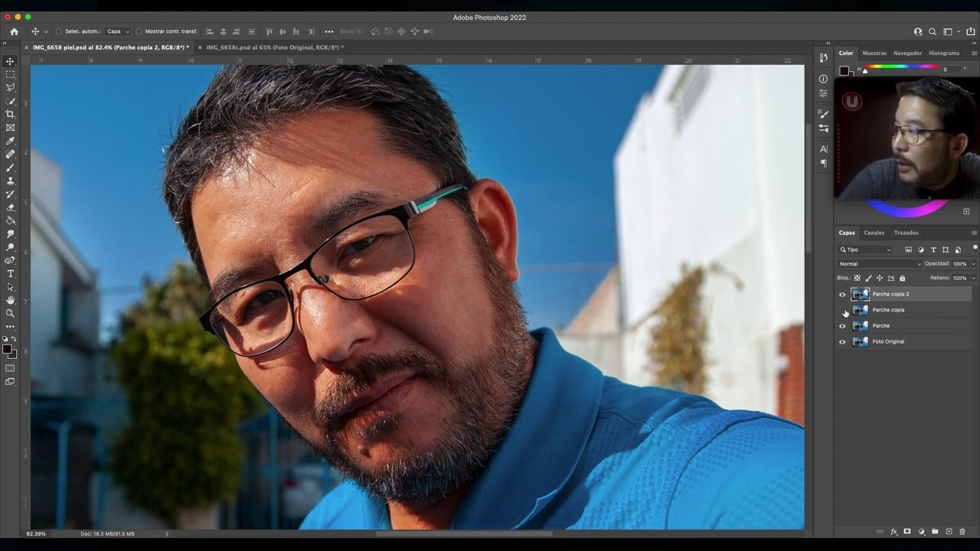
double_click(891, 297)
type("Pas")
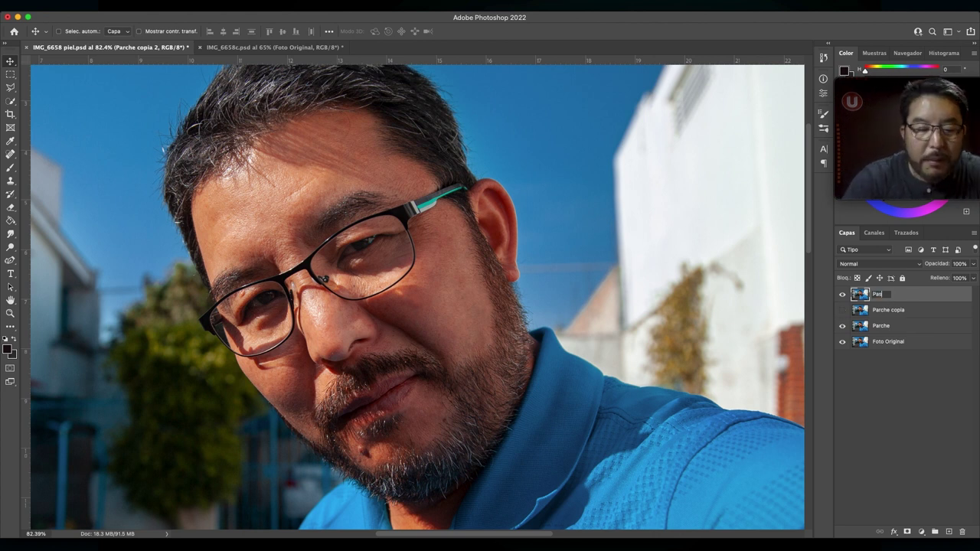
type("LTO")
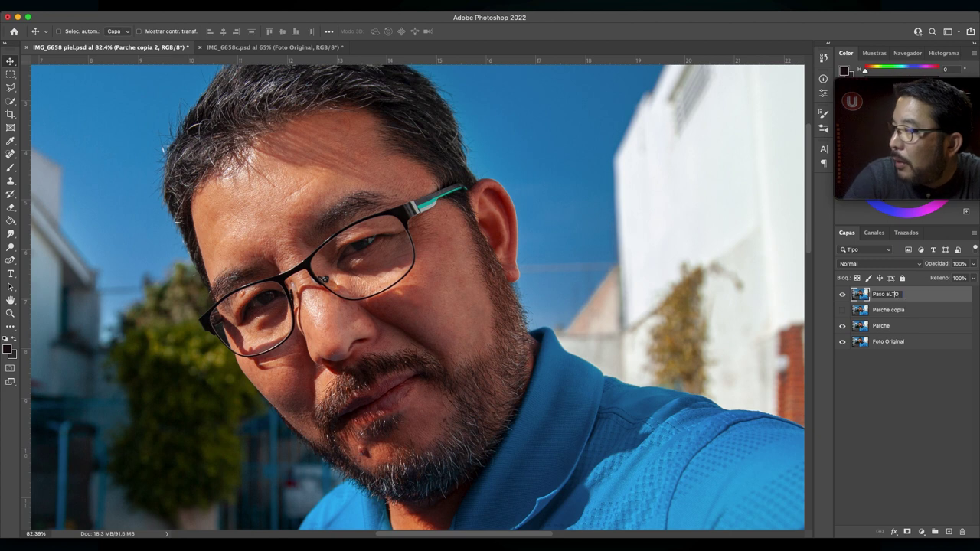
type("A")
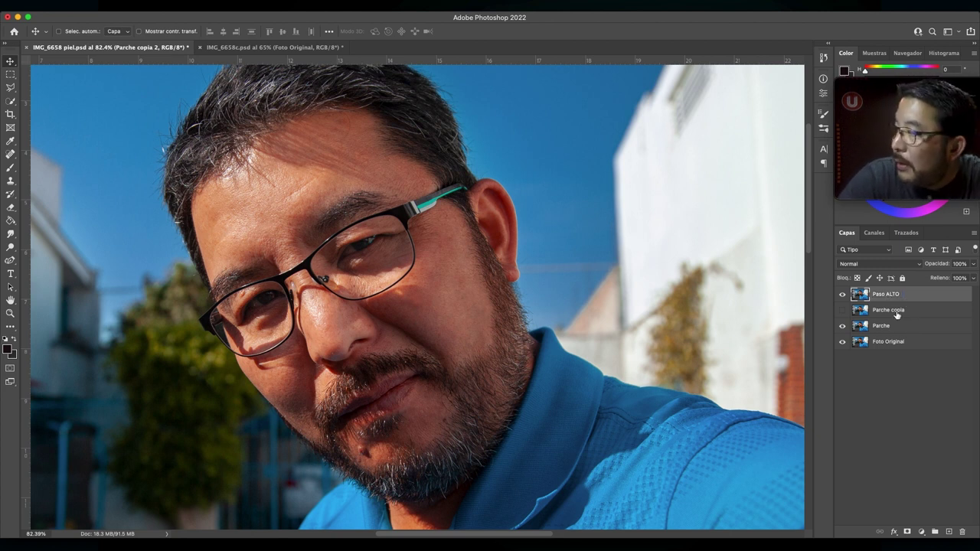
double_click(892, 310)
type("Dese")
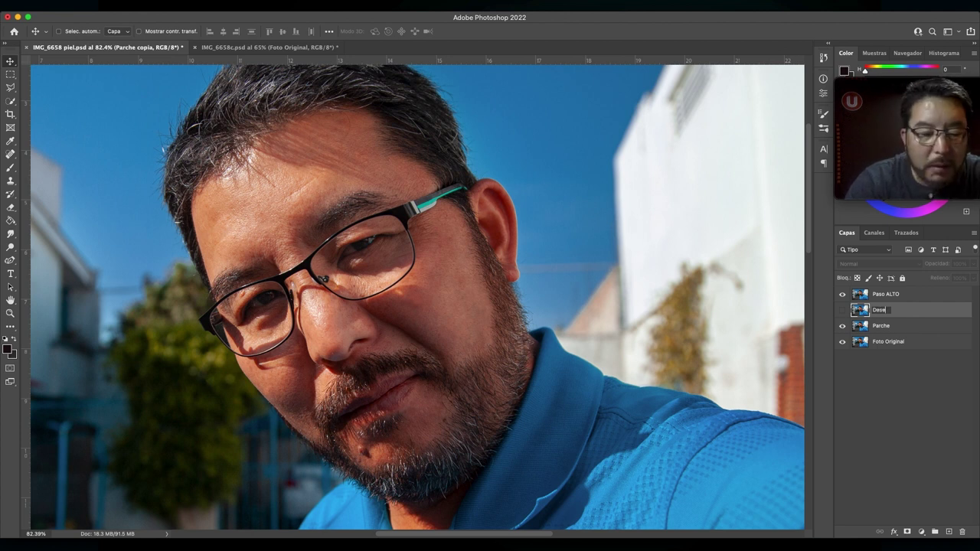
type("nfoque")
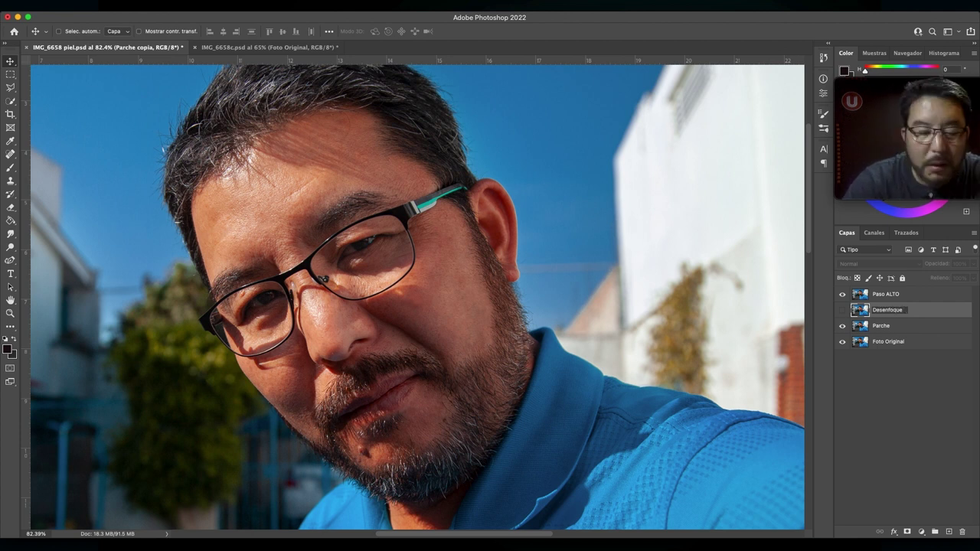
type(" Su")
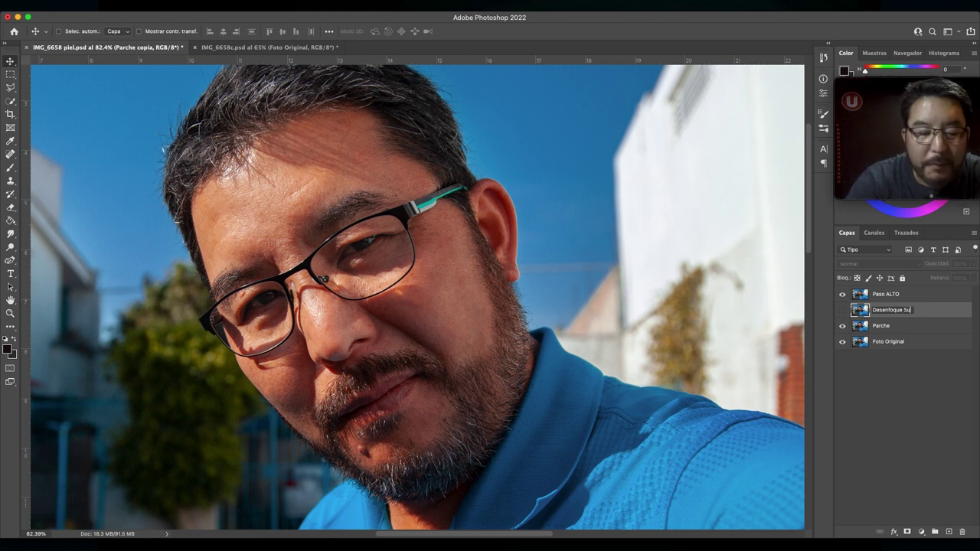
type("p")
left_click(949, 313)
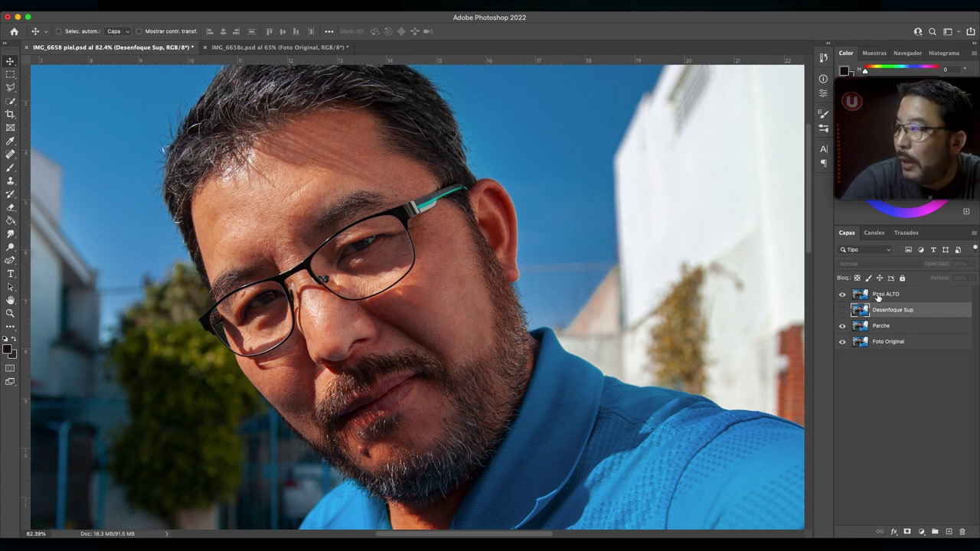
left_click(883, 296)
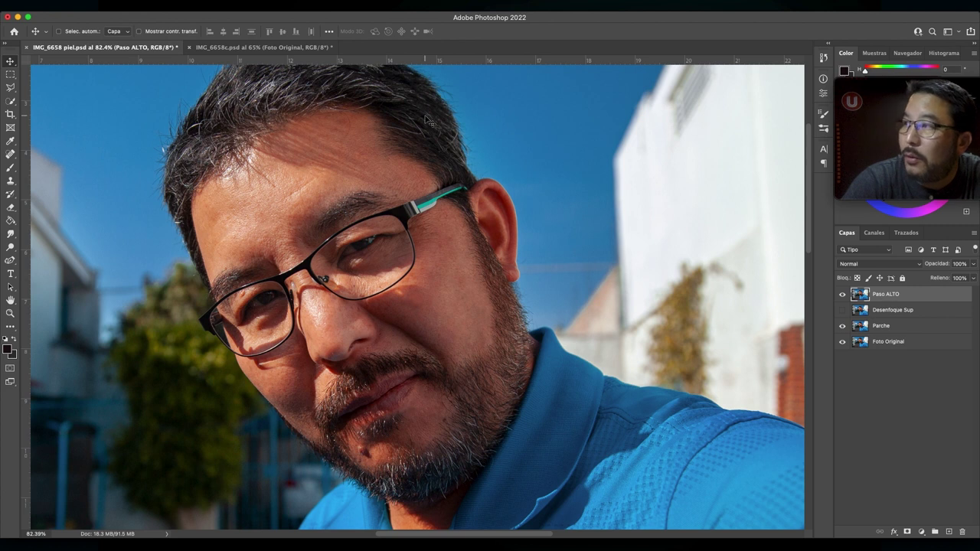
left_click(277, 6)
mouse_move(280, 220)
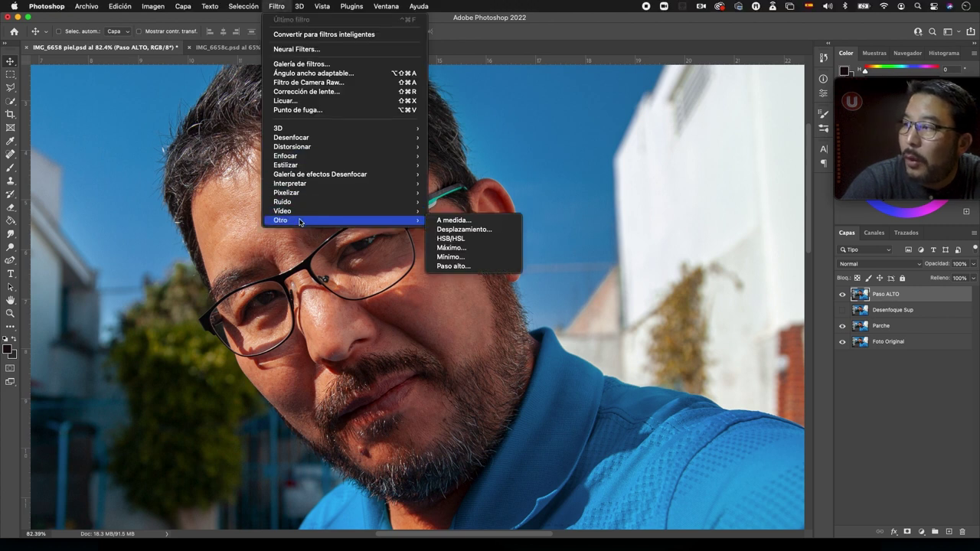
Open the Paso alto filter on the Paso ALTO layer and set its radius to 3 pixels.
left_click(458, 267)
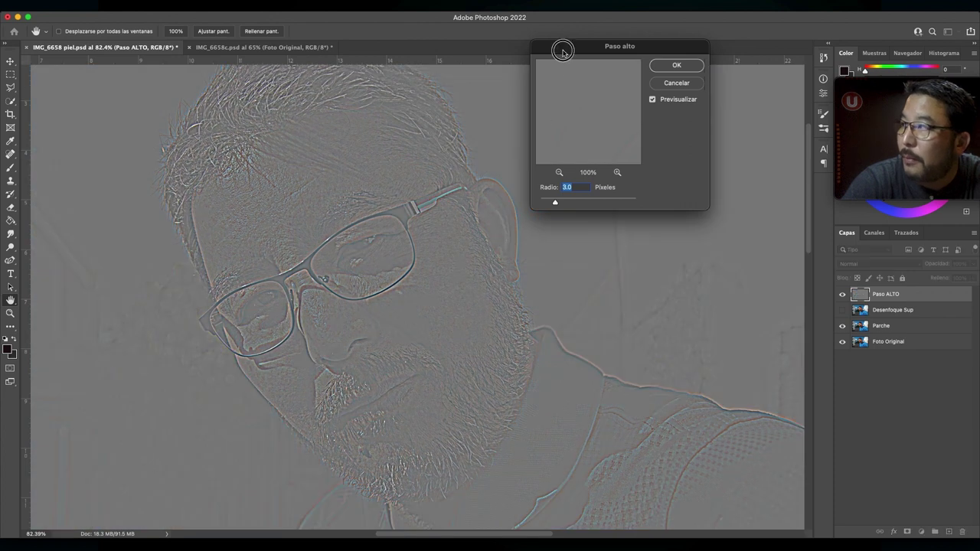
left_click_drag(562, 51, 119, 76)
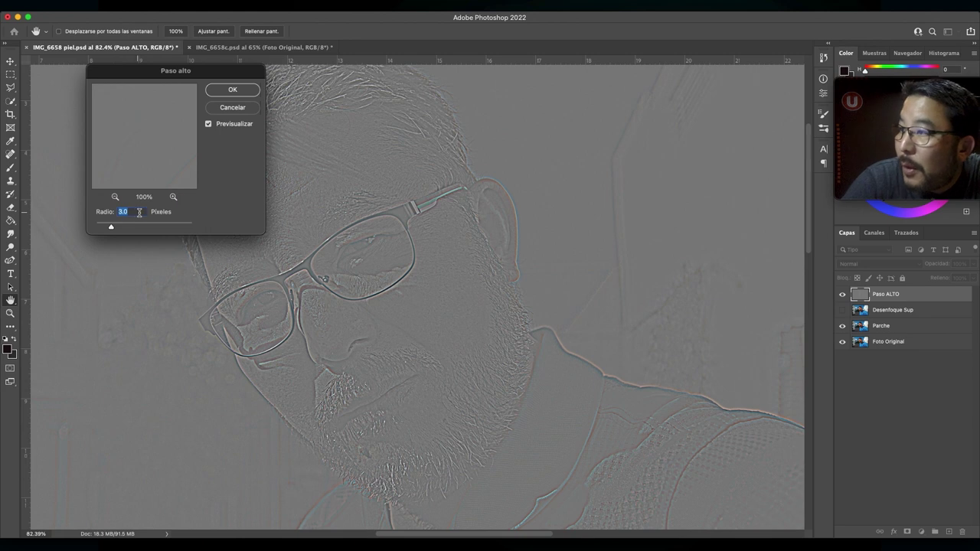
left_click_drag(135, 212, 115, 217)
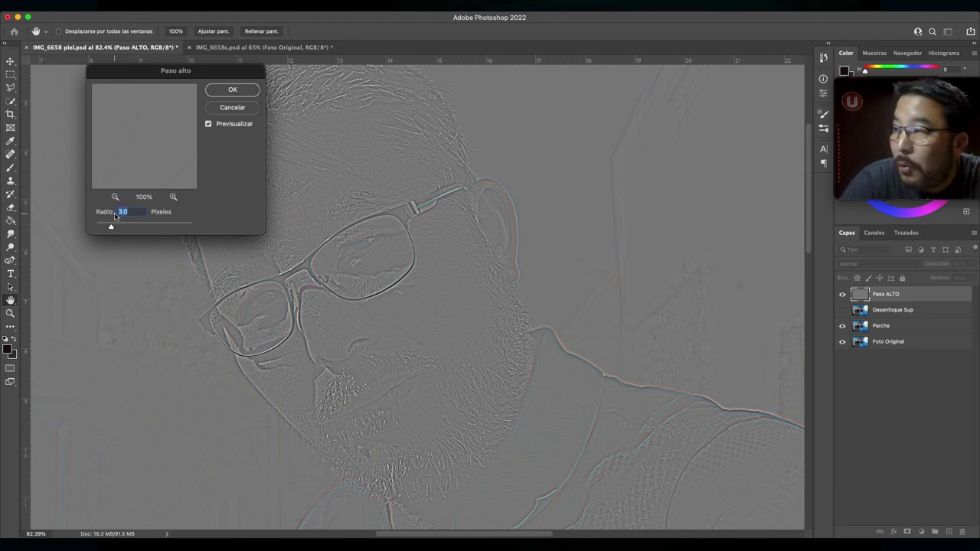
type("6")
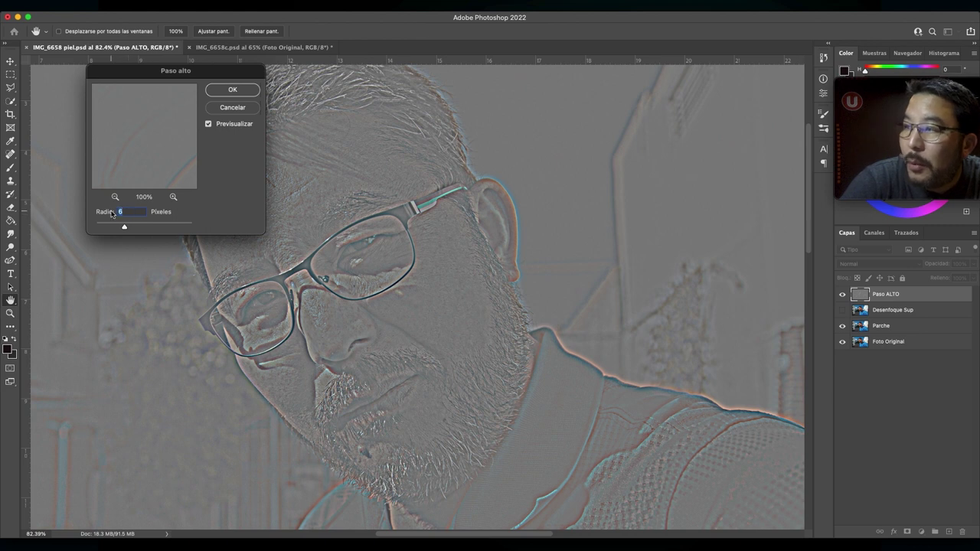
type("5")
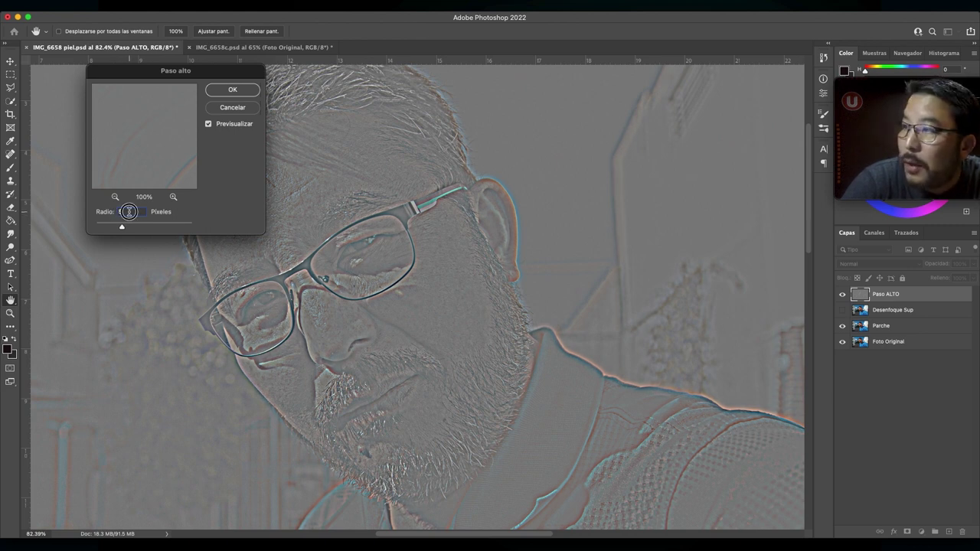
type("4")
left_click(114, 212)
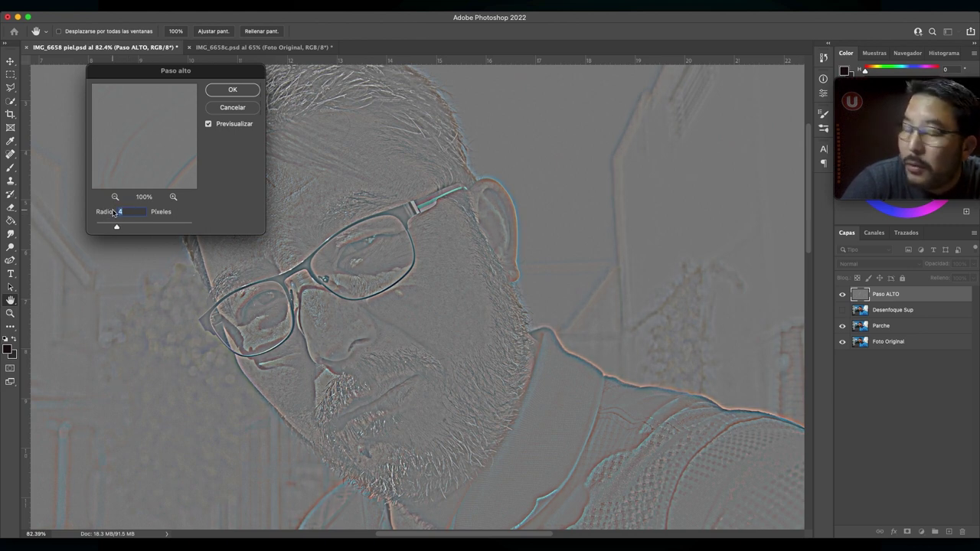
type("3")
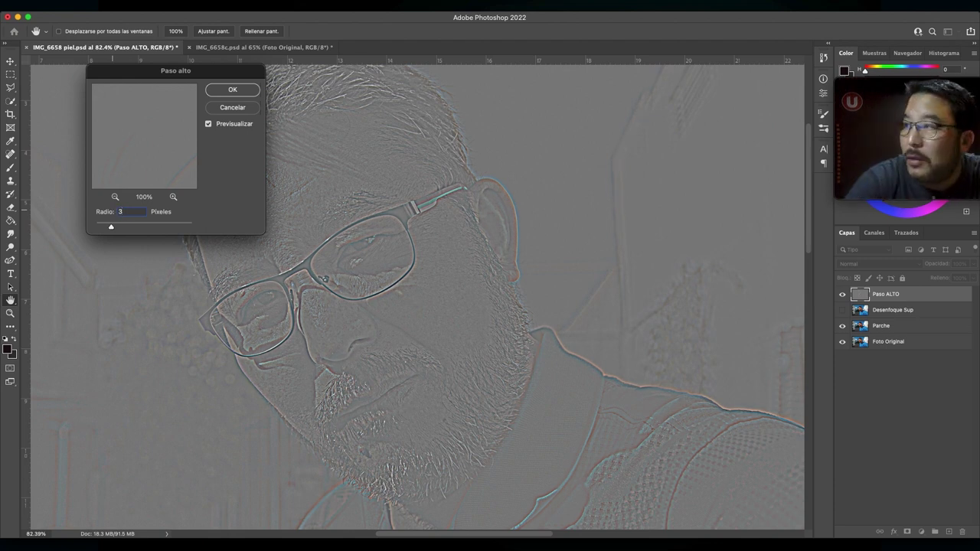
Confirm the 3 px high pass, hide Paso ALTO, and select the Desenfoque Sup layer.
left_click(232, 89)
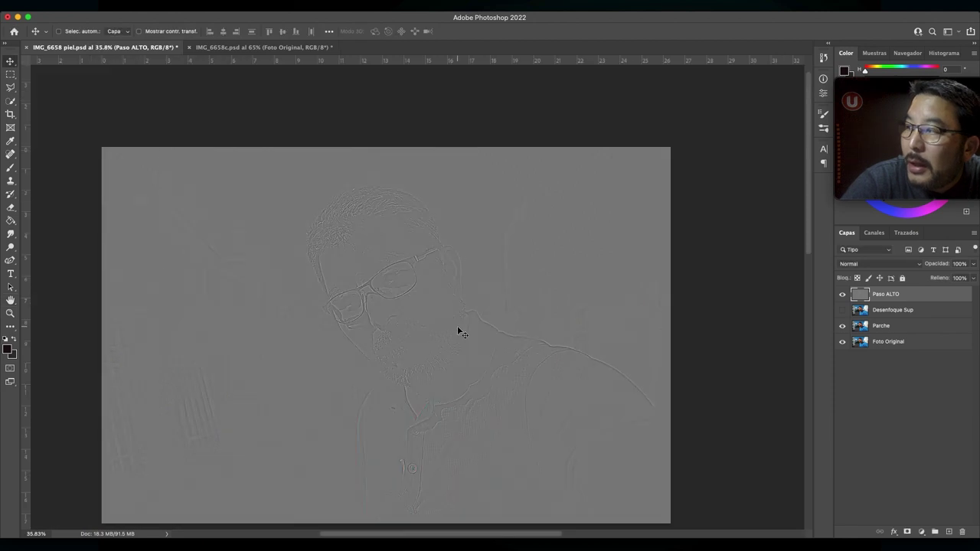
scroll(459, 331, "down", 2)
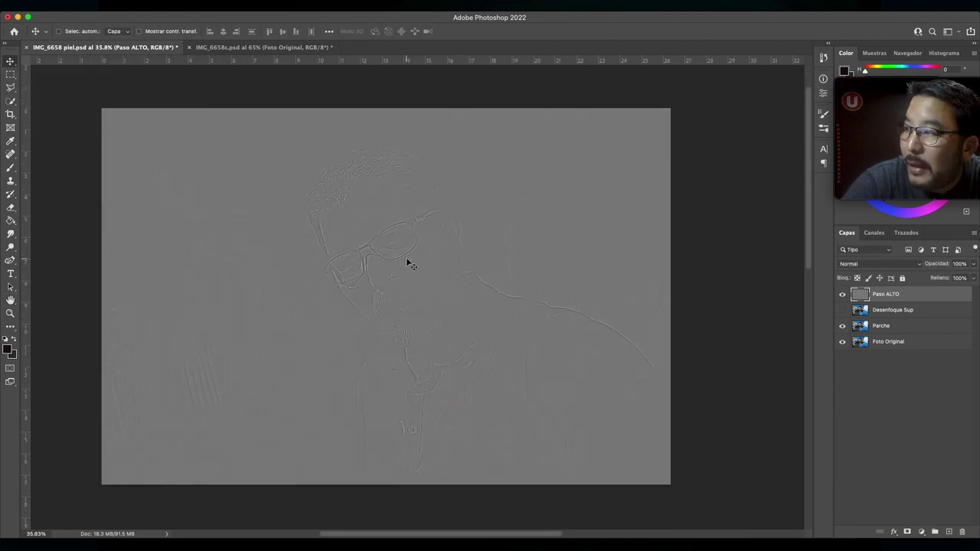
scroll(408, 264, "up", 2)
scroll(406, 257, "up", 2)
left_click(843, 295)
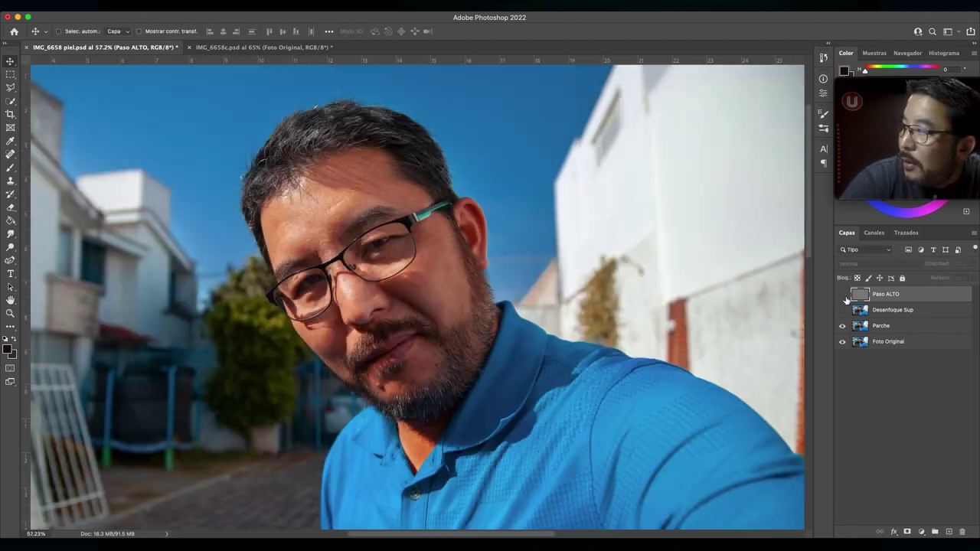
left_click(857, 311)
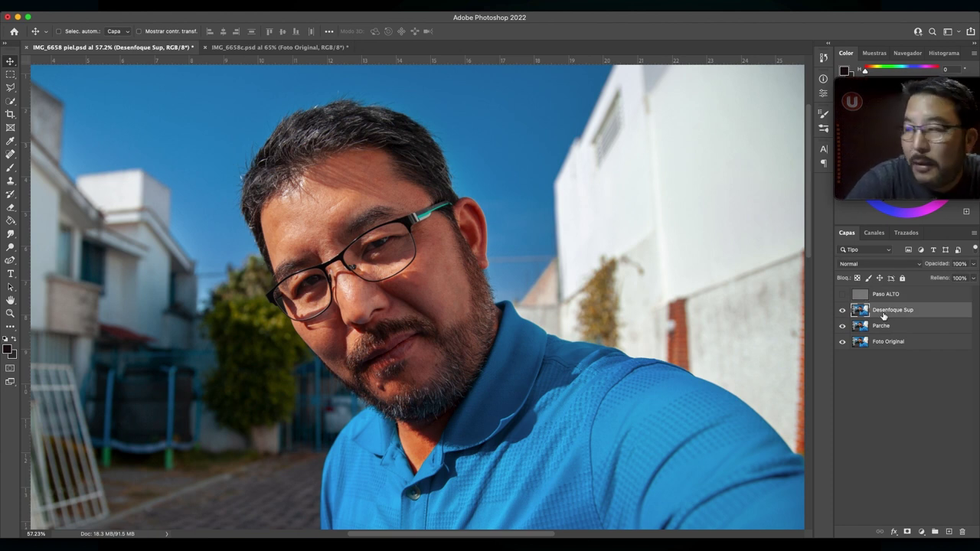
left_click(276, 6)
mouse_move(292, 137)
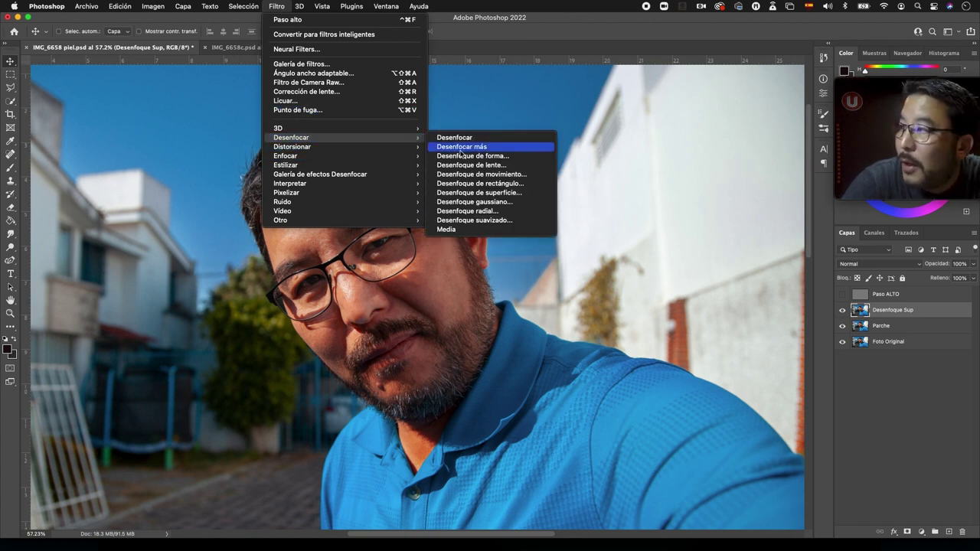
Open Desenfoque de superficie on Desenfoque Sup, previewing radius 60 and threshold 30.
left_click(472, 194)
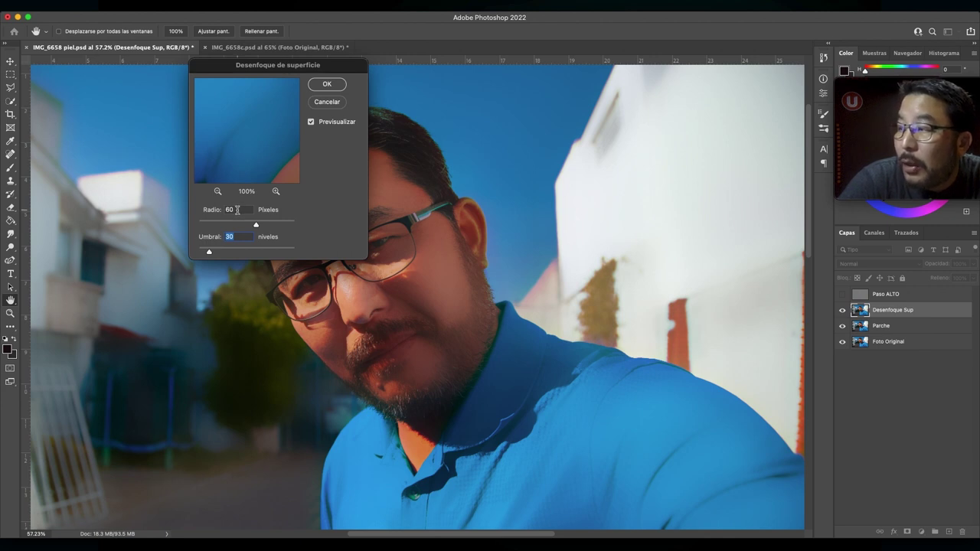
Test threshold 10 and 70 and radius 100, then apply Surface Blur at radius 60, threshold 30.
left_click(115, 273)
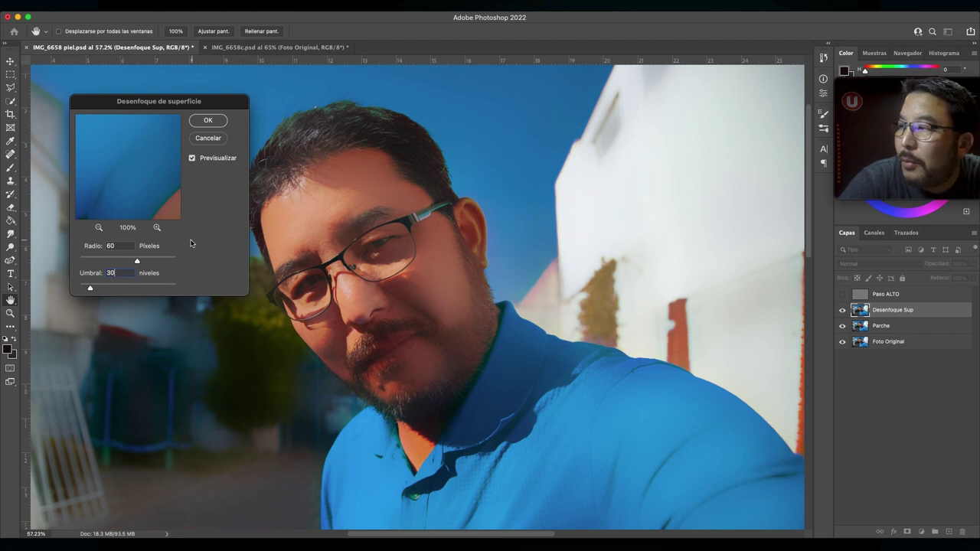
key("BackSpace")
key("BackSpace")
type("10")
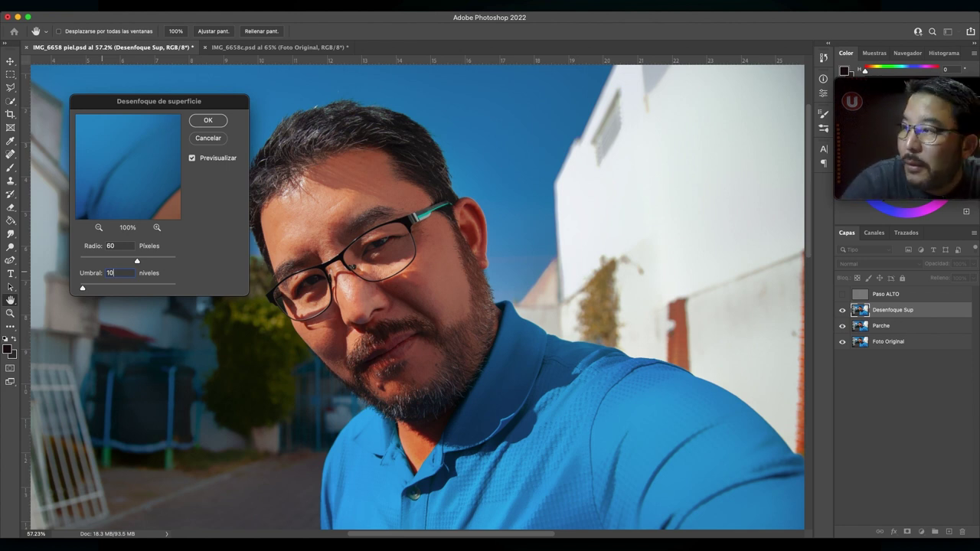
key("BackSpace")
key("BackSpace")
type("70")
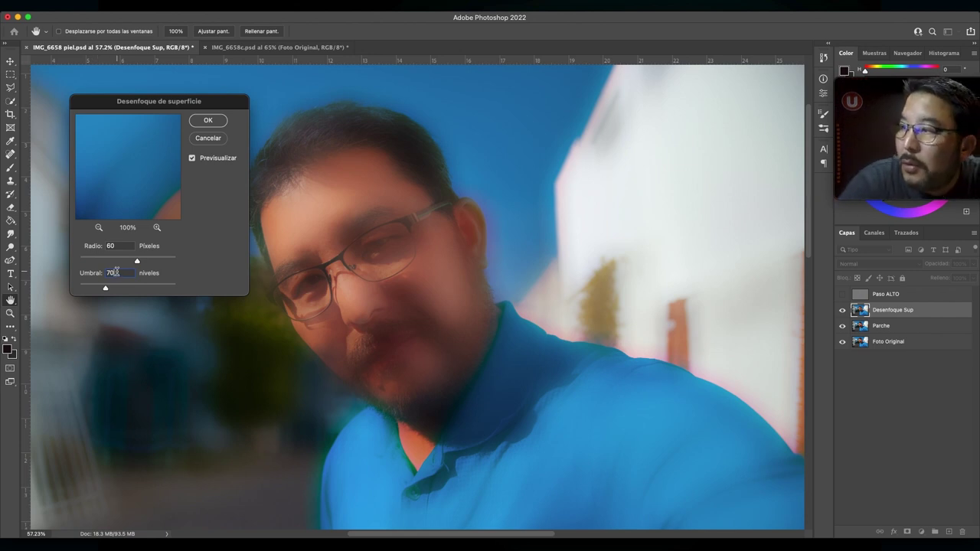
left_click(102, 276)
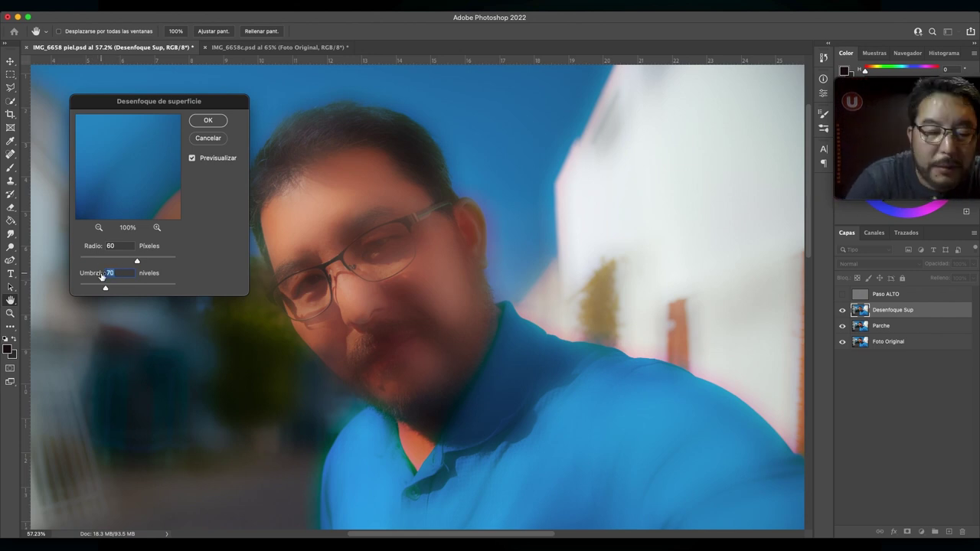
type("30")
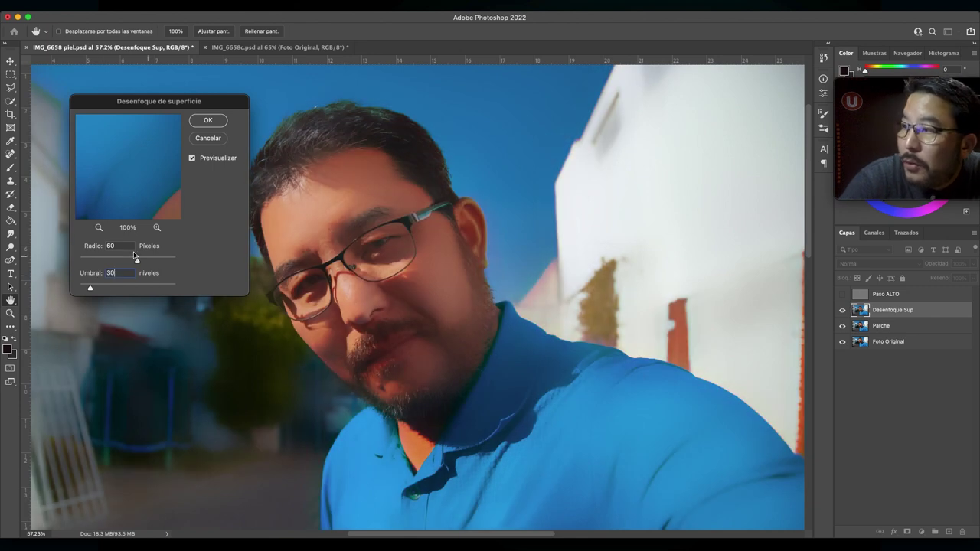
double_click(120, 246)
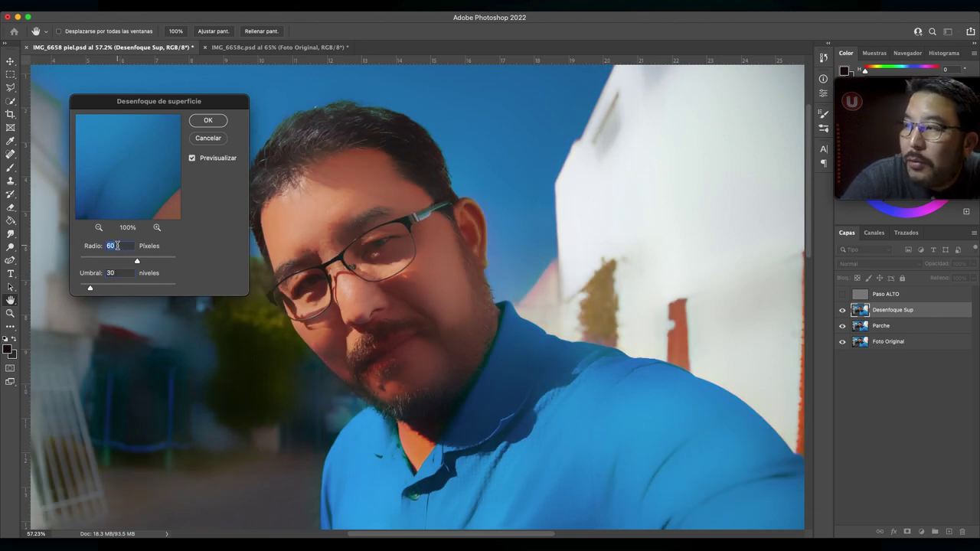
type("100")
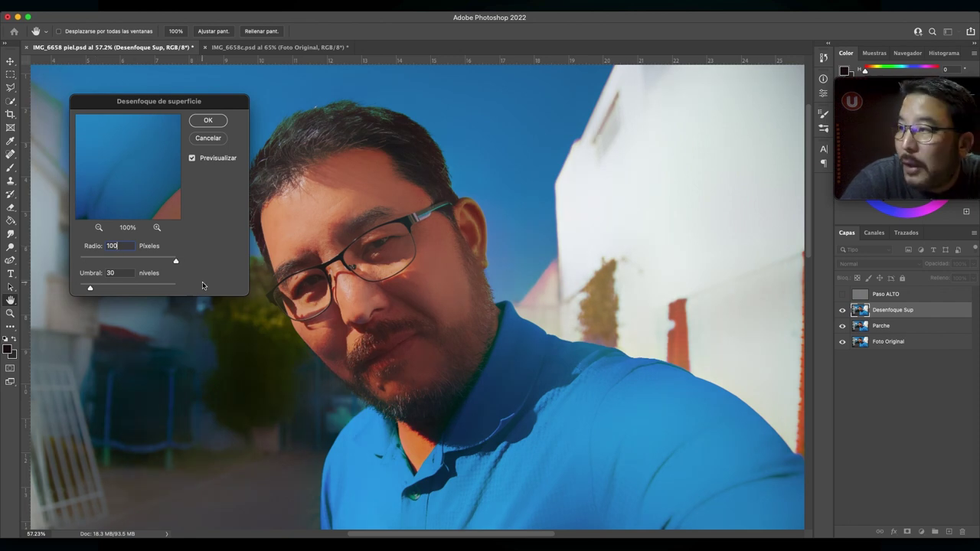
double_click(122, 248)
type("60")
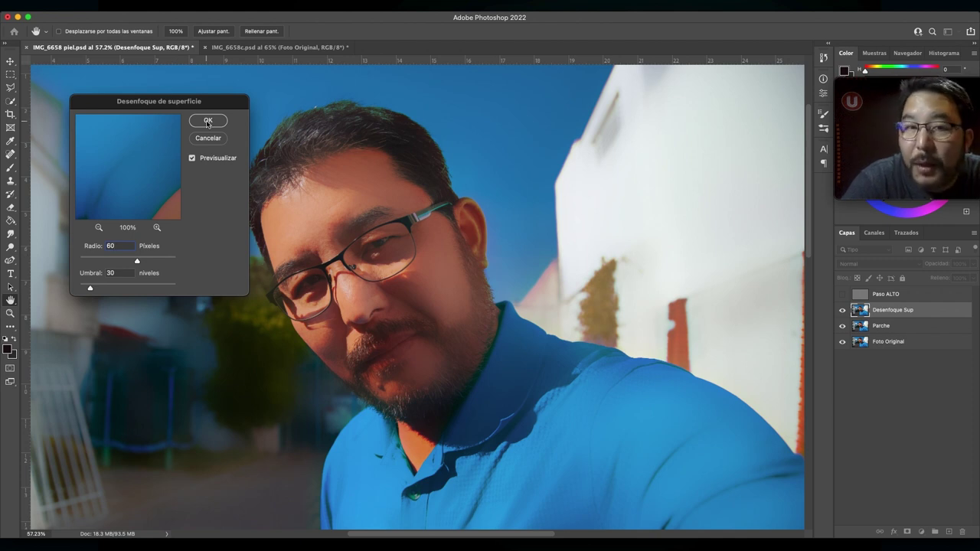
left_click(207, 123)
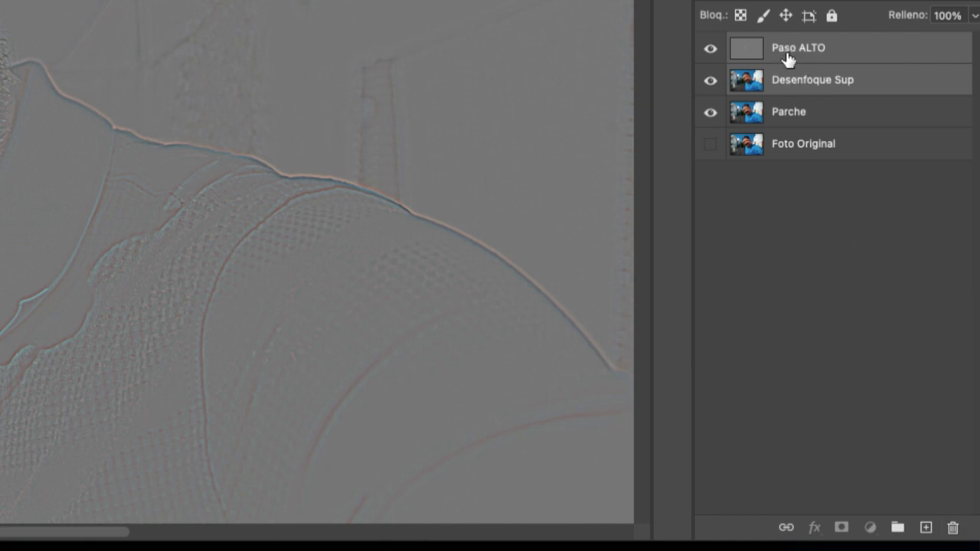
Group Paso ALTO and Desenfoque Sup into Grupo 1, expand it and select Paso ALTO.
left_click_drag(788, 60, 899, 526)
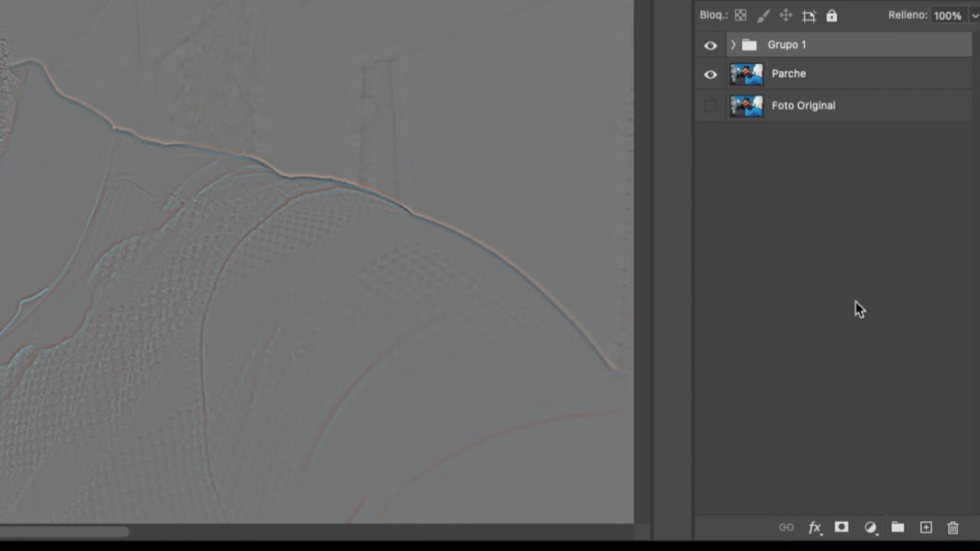
left_click(733, 45)
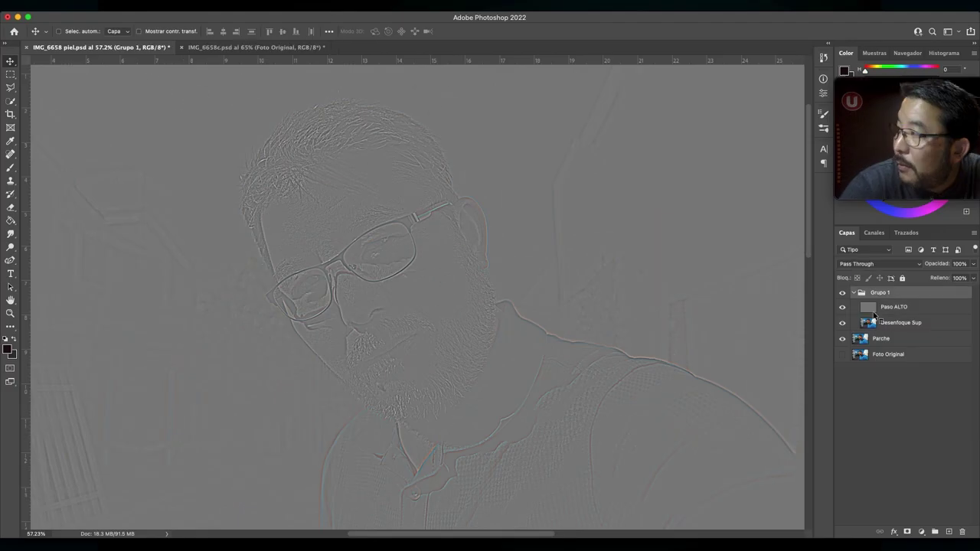
left_click(892, 306)
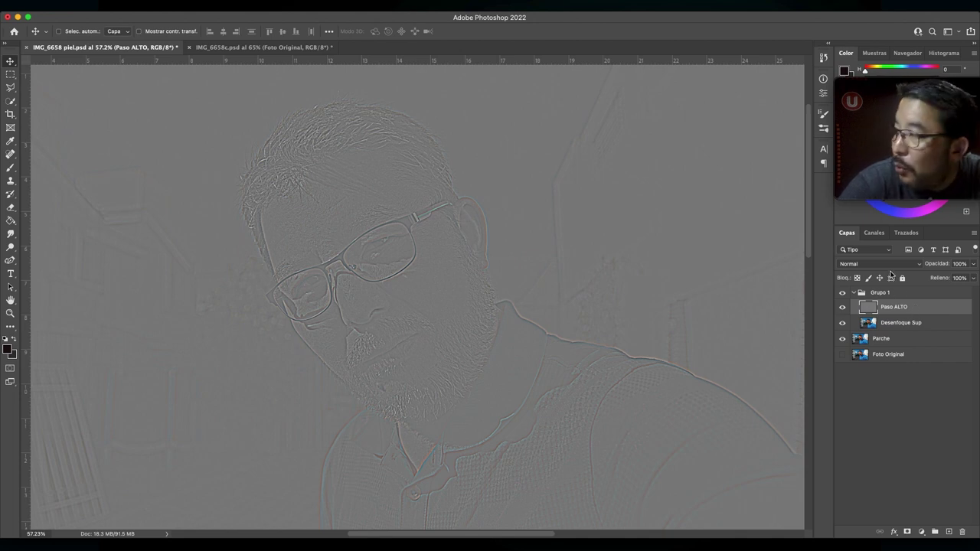
Set Paso ALTO's blend mode to Luz suave and toggle its visibility to compare.
left_click(883, 267)
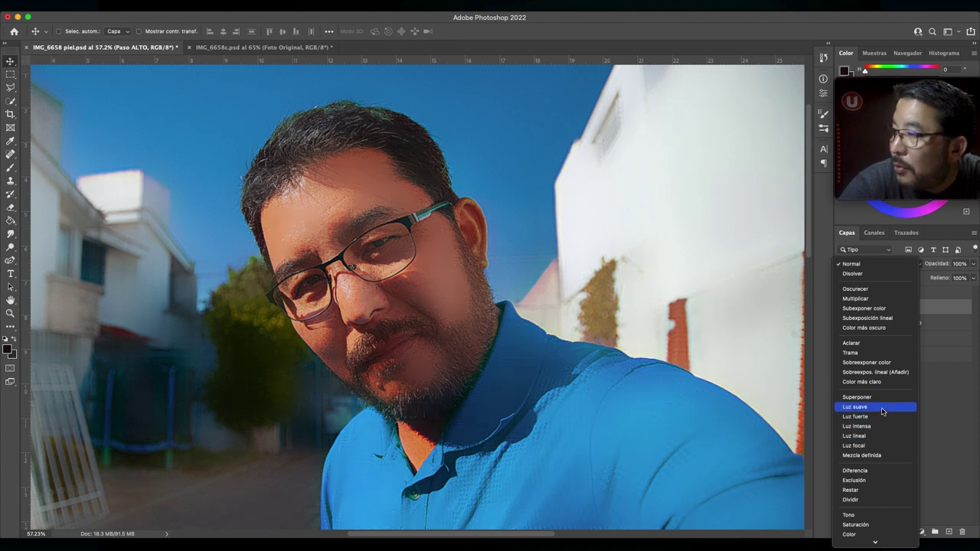
left_click(880, 407)
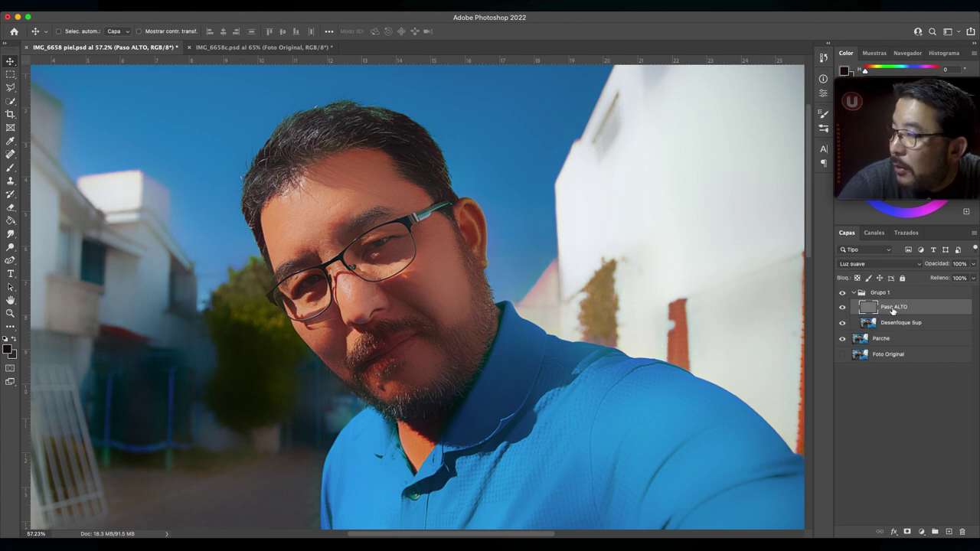
left_click(842, 309)
left_click(843, 309)
left_click(843, 308)
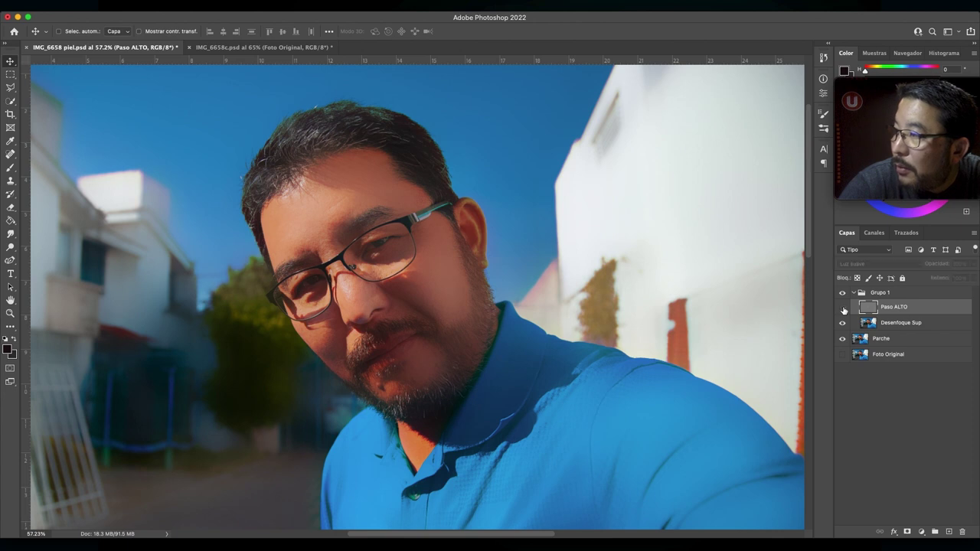
left_click(842, 309)
left_click(842, 309)
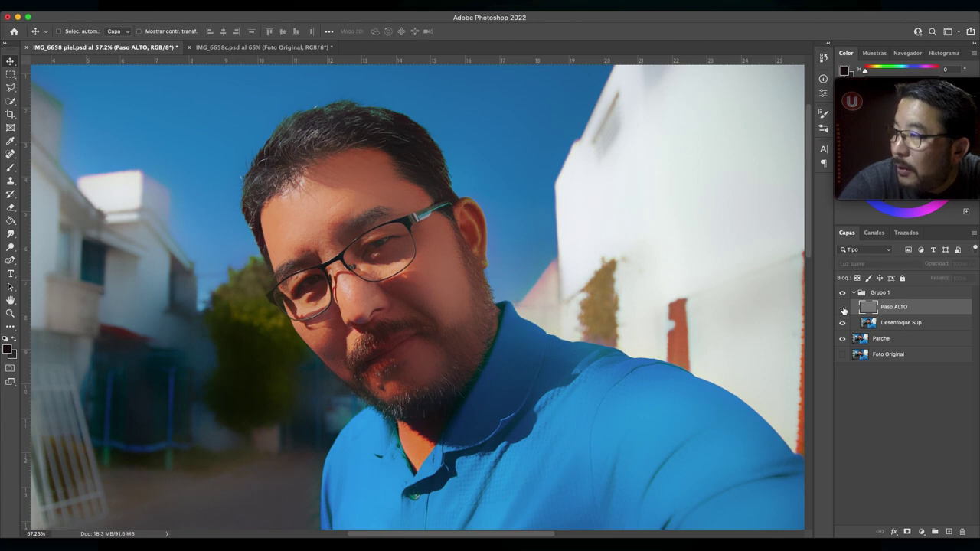
left_click(843, 309)
left_click(842, 309)
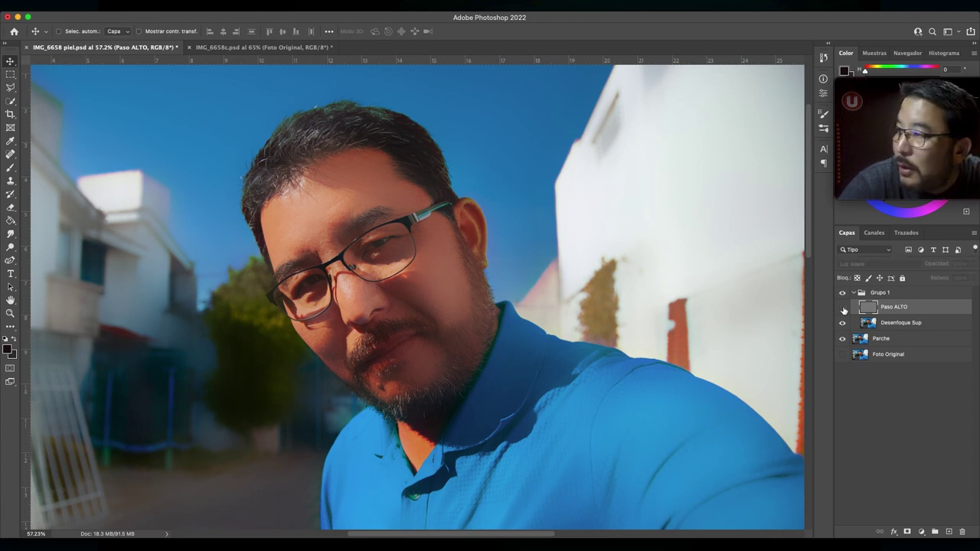
left_click(843, 309)
Lower Grupo 1's opacity to 60%.
left_click(843, 308)
left_click(843, 308)
left_click(870, 294)
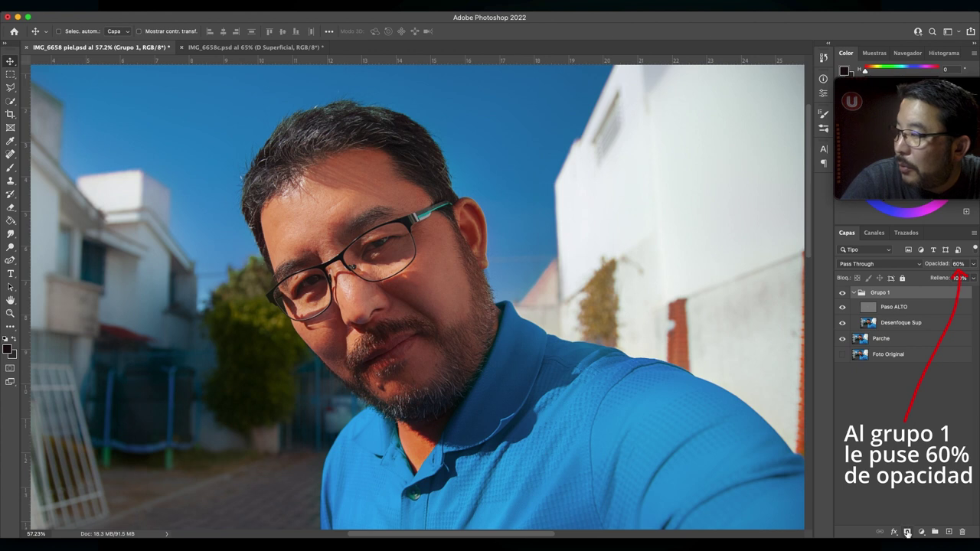
Add a black hide-all layer mask to Grupo 1, then pick the Brush tool.
left_click(907, 531, "alt")
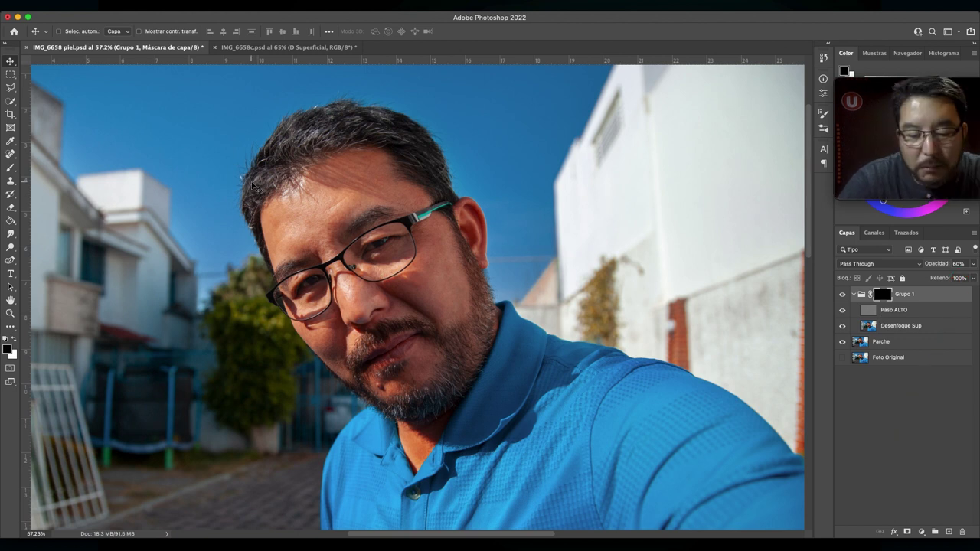
left_click(10, 167)
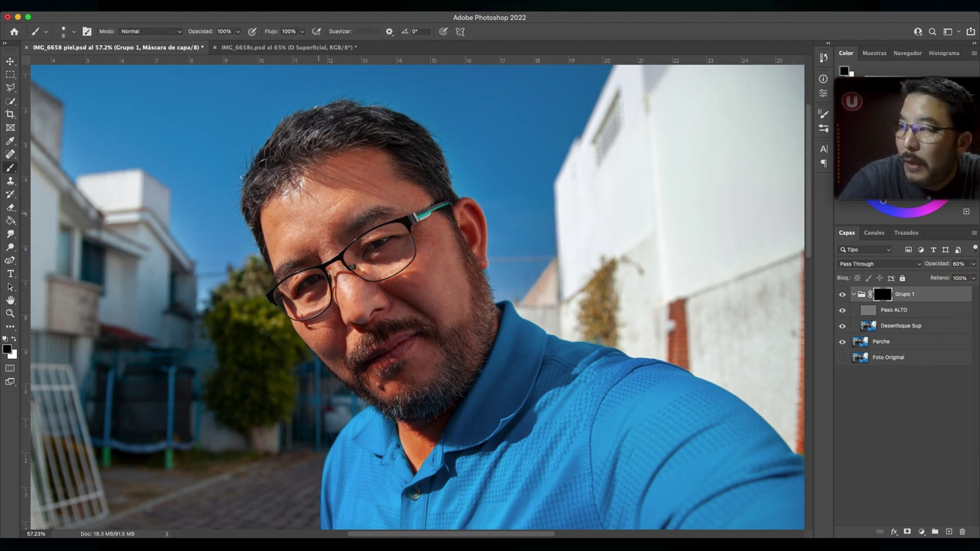
Set up a soft-edged brush of about 123 px with white as the painting colour.
mouse_move(337, 210)
left_mouse_down()
mouse_move(329, 212)
mouse_move(307, 145)
left_mouse_up()
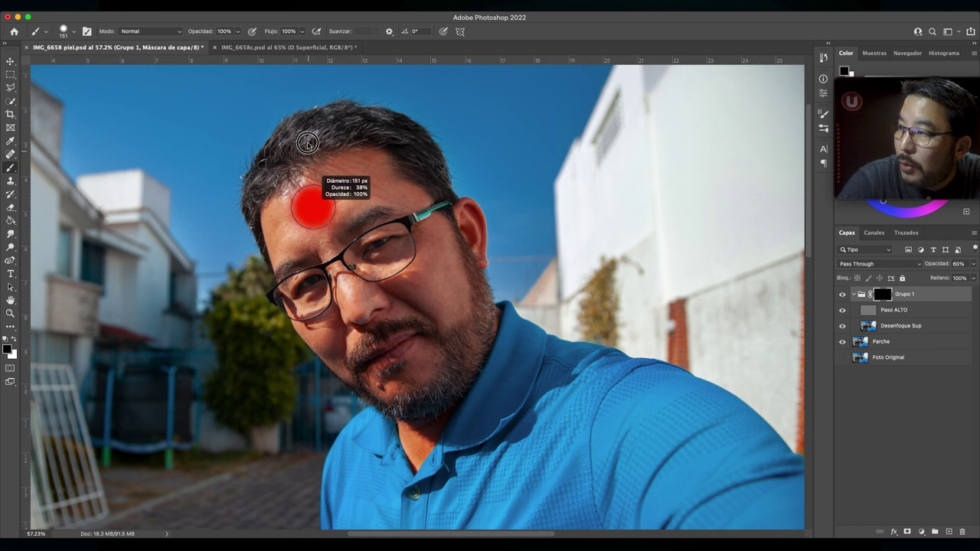
left_click_drag(306, 217, 297, 151)
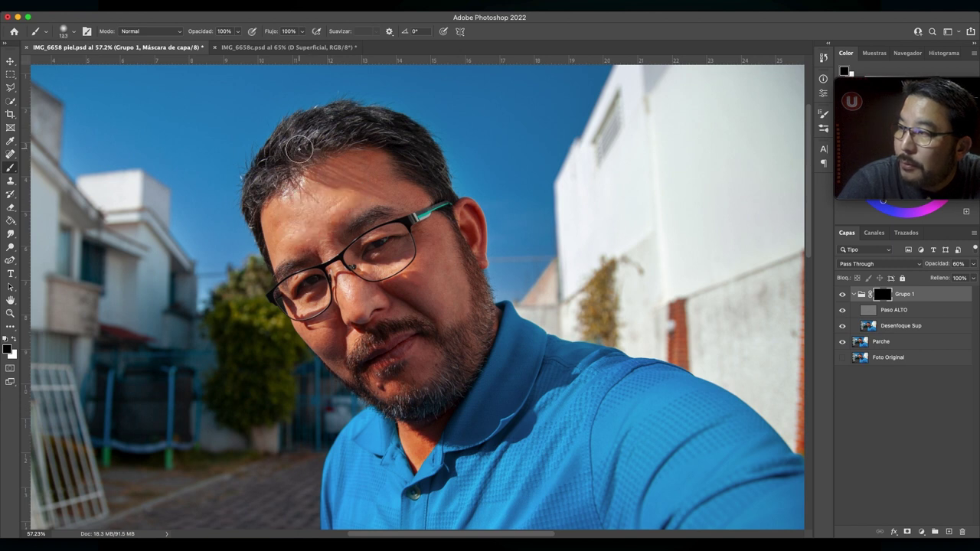
left_click_drag(321, 202, 315, 203)
key("x")
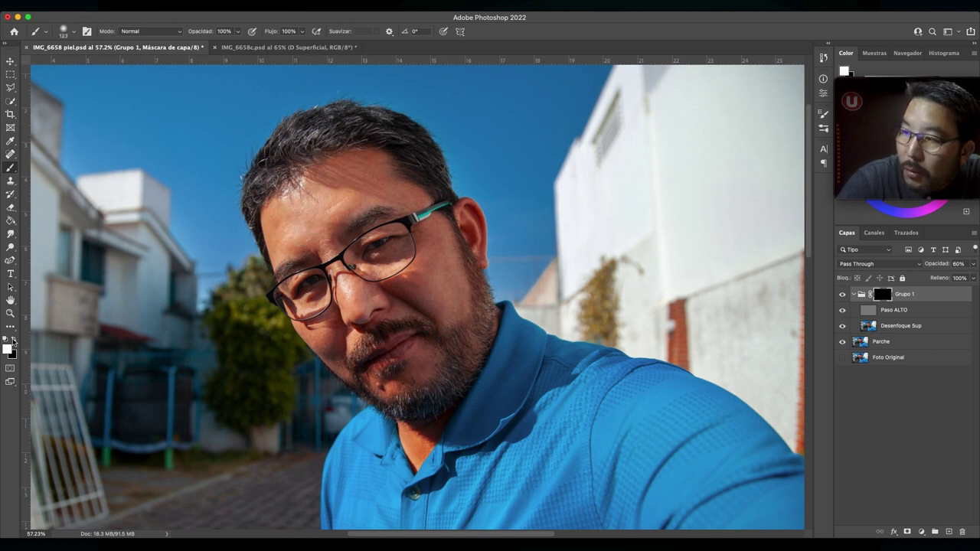
key("x")
key("x")
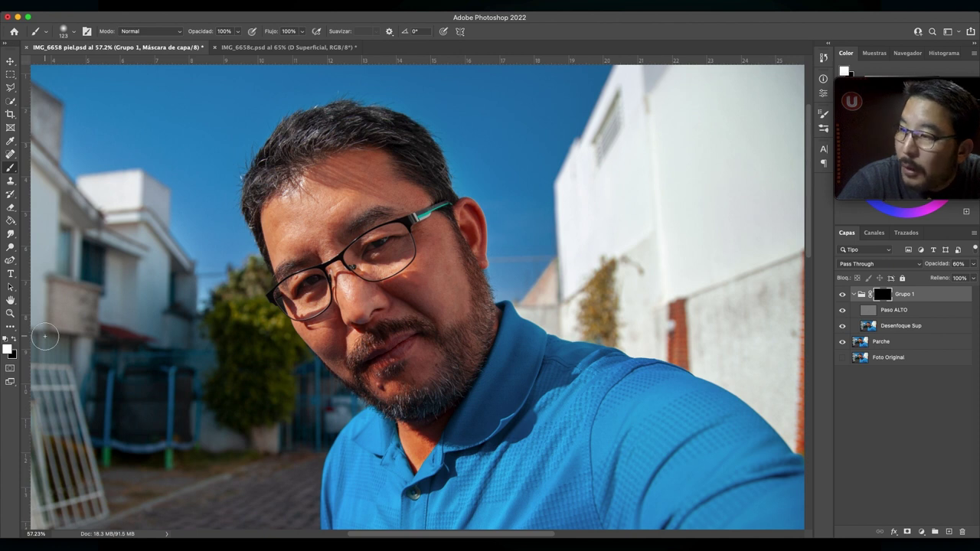
key("x")
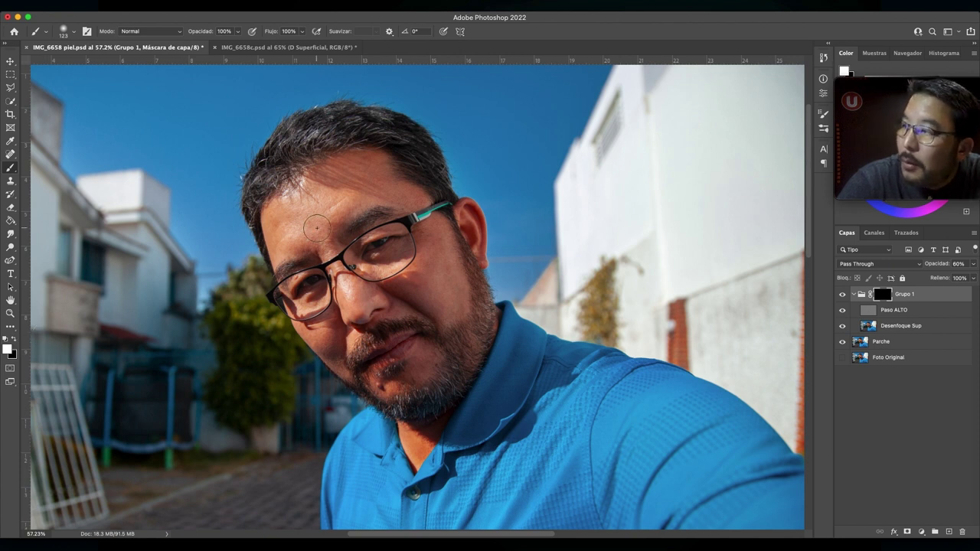
Paint white on Grupo 1's mask over the forehead, temple, left jaw and chin.
mouse_move(322, 200)
left_mouse_down()
mouse_move(313, 186)
mouse_move(337, 169)
mouse_move(357, 164)
mouse_move(386, 181)
left_mouse_up()
scroll(386, 181, "up", 5)
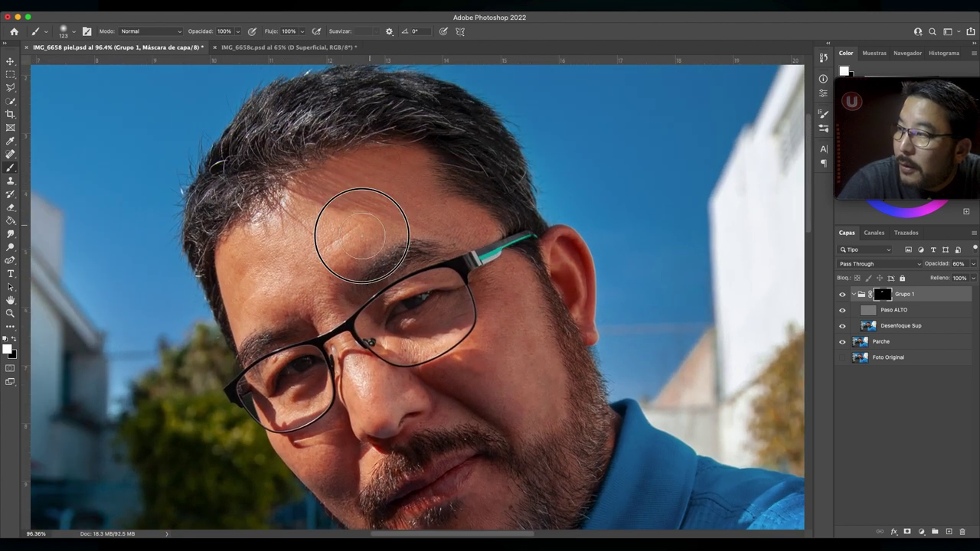
mouse_move(275, 224)
left_mouse_down()
mouse_move(298, 284)
mouse_move(405, 225)
mouse_move(485, 235)
mouse_move(536, 400)
mouse_move(521, 362)
mouse_move(453, 408)
mouse_move(403, 383)
mouse_move(395, 355)
mouse_move(329, 318)
mouse_move(320, 400)
left_mouse_up()
scroll(320, 400, "up", 5)
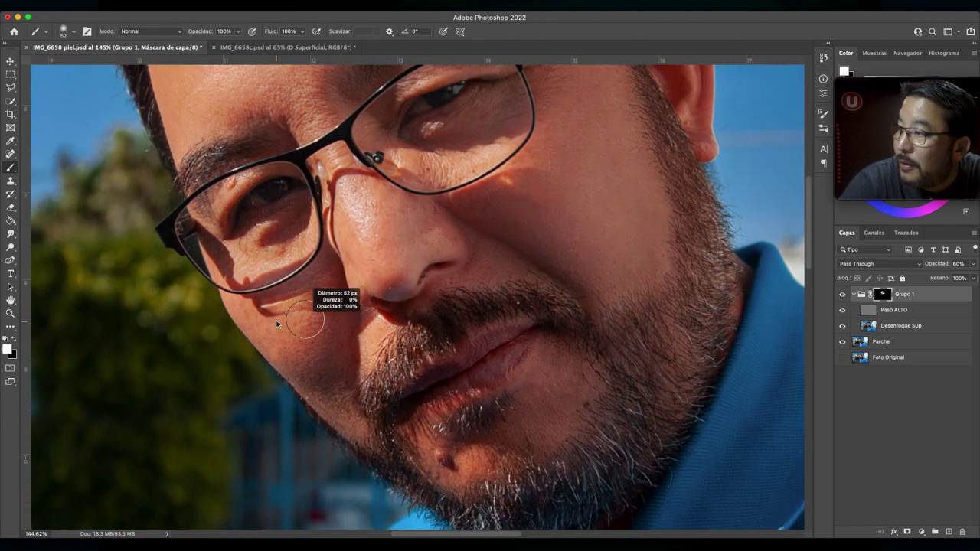
left_click_drag(329, 322, 303, 322)
mouse_move(316, 393)
left_mouse_down()
mouse_move(485, 396)
mouse_move(555, 416)
mouse_move(470, 451)
mouse_move(447, 441)
mouse_move(463, 273)
mouse_move(275, 300)
mouse_move(245, 252)
mouse_move(219, 178)
left_mouse_up()
scroll(307, 109, "up", 2)
scroll(229, 138, "up", 2)
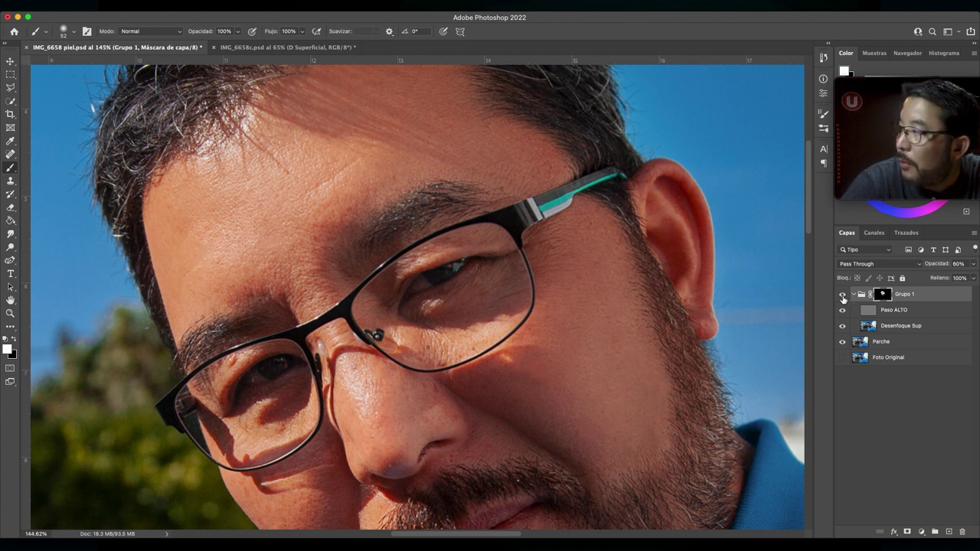
left_click(842, 295)
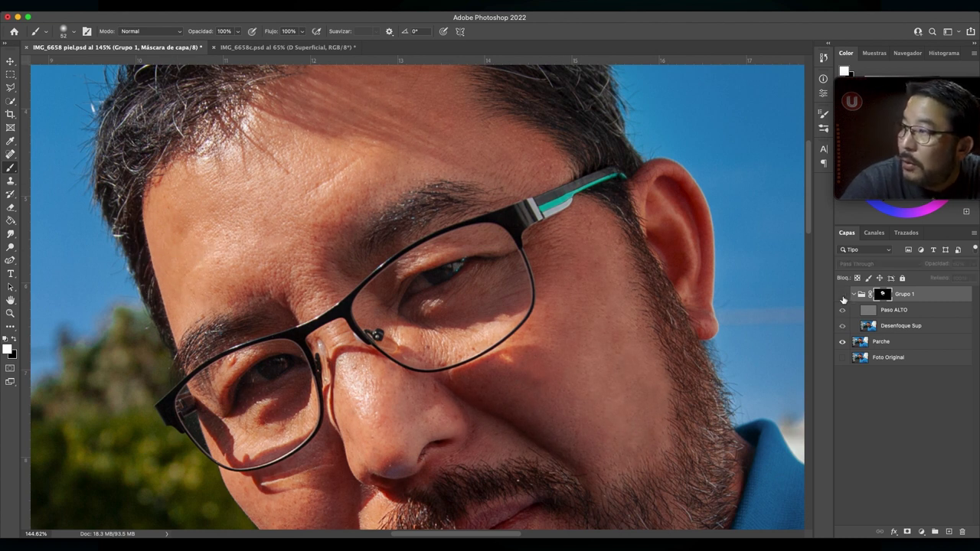
left_click(842, 296)
left_click(843, 296)
left_click(842, 296)
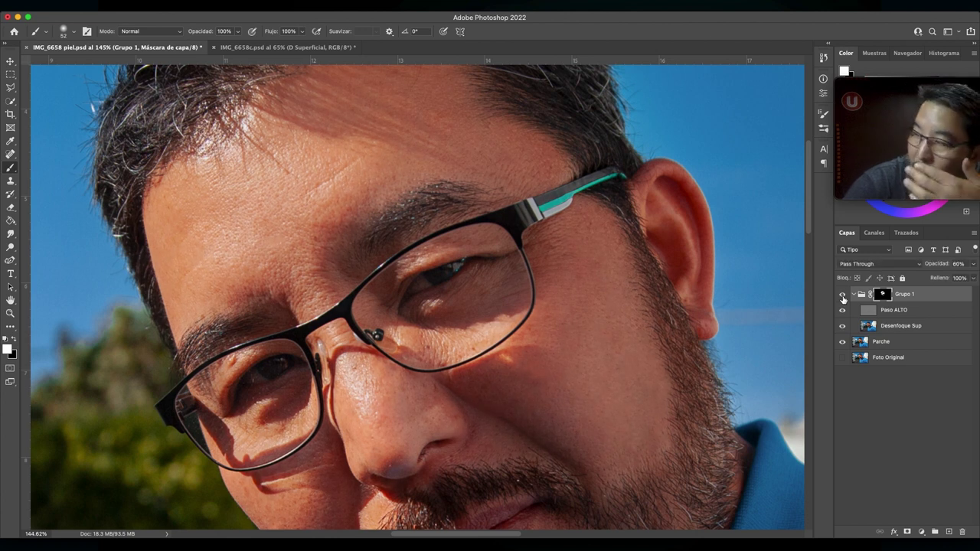
left_click(842, 295)
left_click(843, 295)
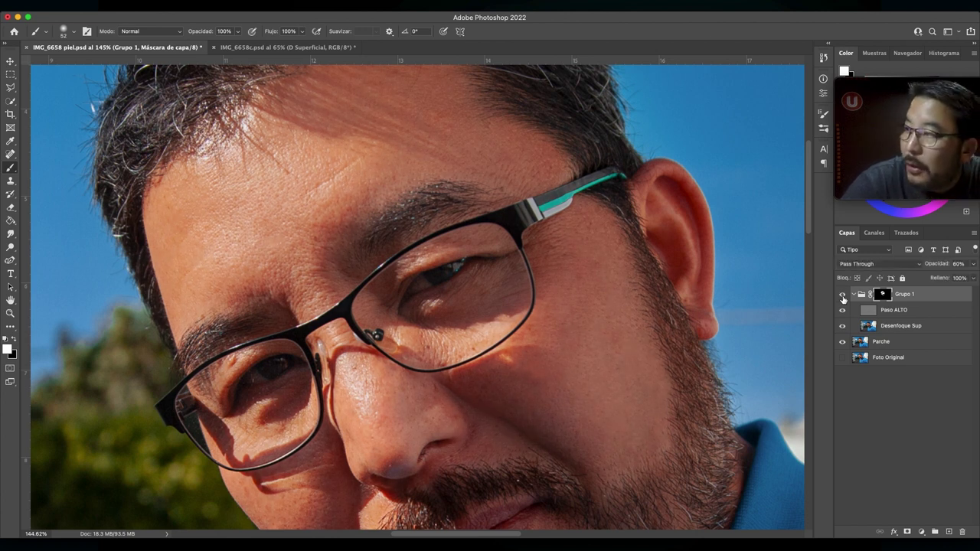
left_click(842, 296)
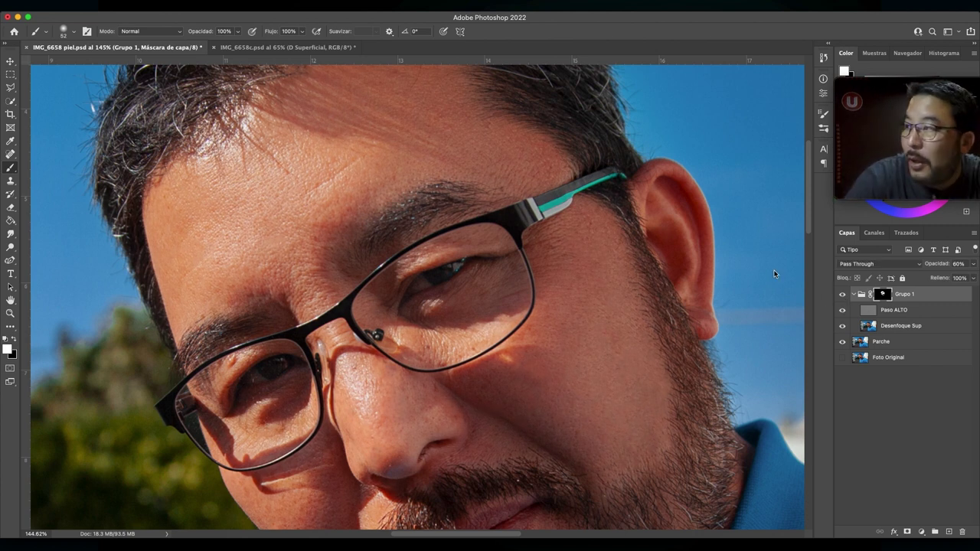
scroll(291, 203, "down", 3)
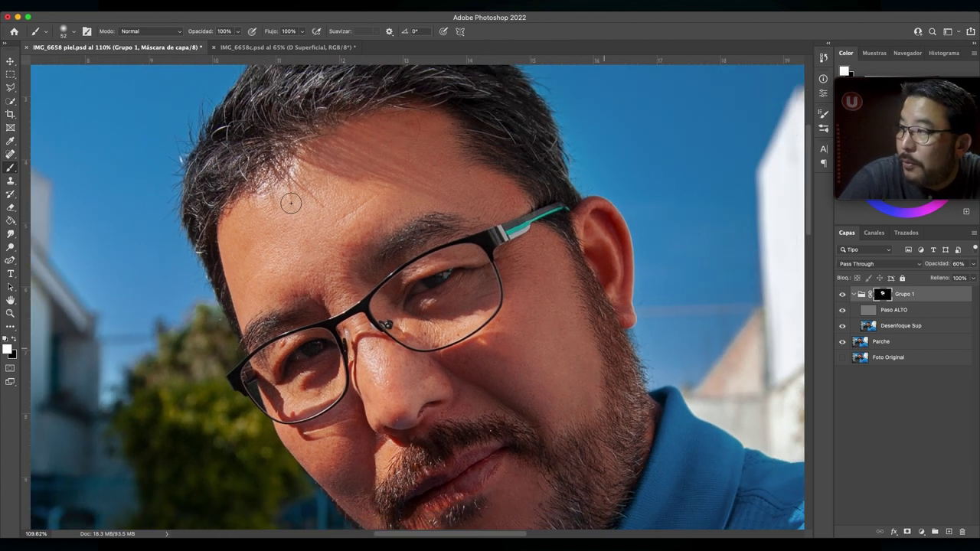
scroll(291, 203, "down", 2)
scroll(383, 293, "down", 2)
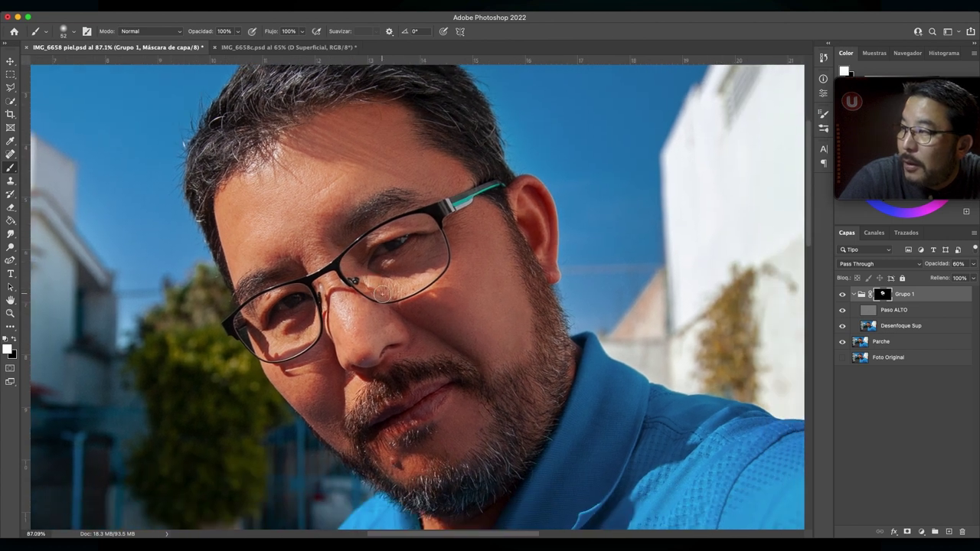
scroll(383, 293, "down", 2)
scroll(383, 293, "down", 2)
scroll(382, 293, "down", 2)
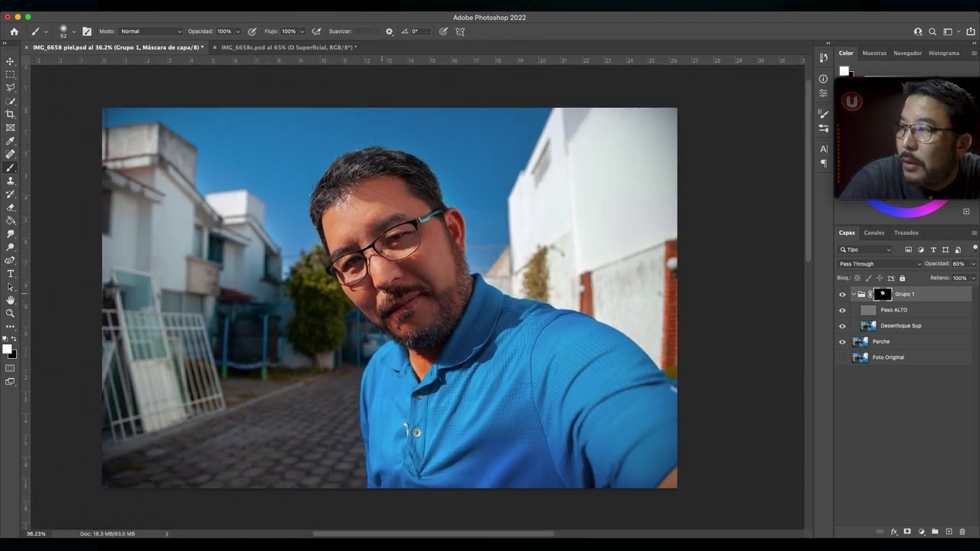
Crop the photo to a 1:1 square framing the face and shoulders.
key("c")
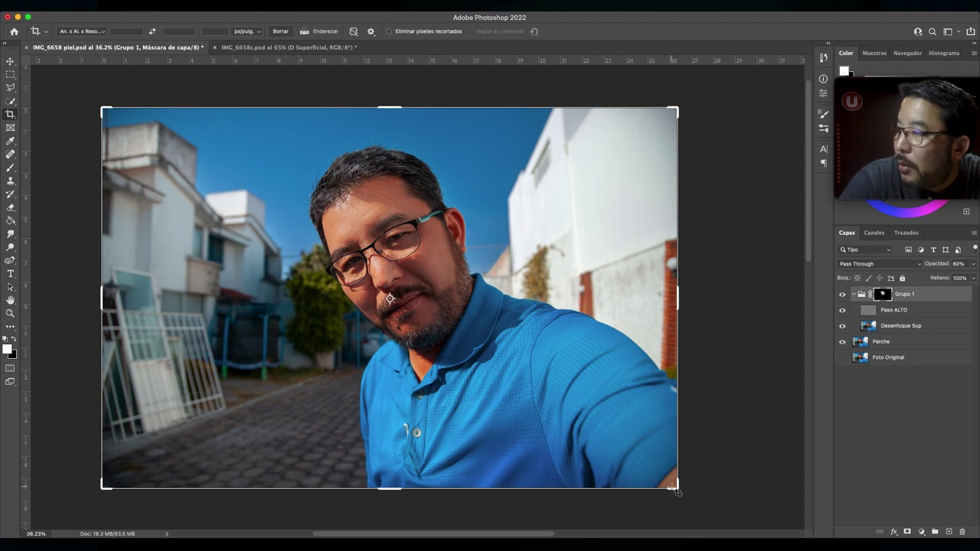
left_click_drag(676, 486, 608, 446)
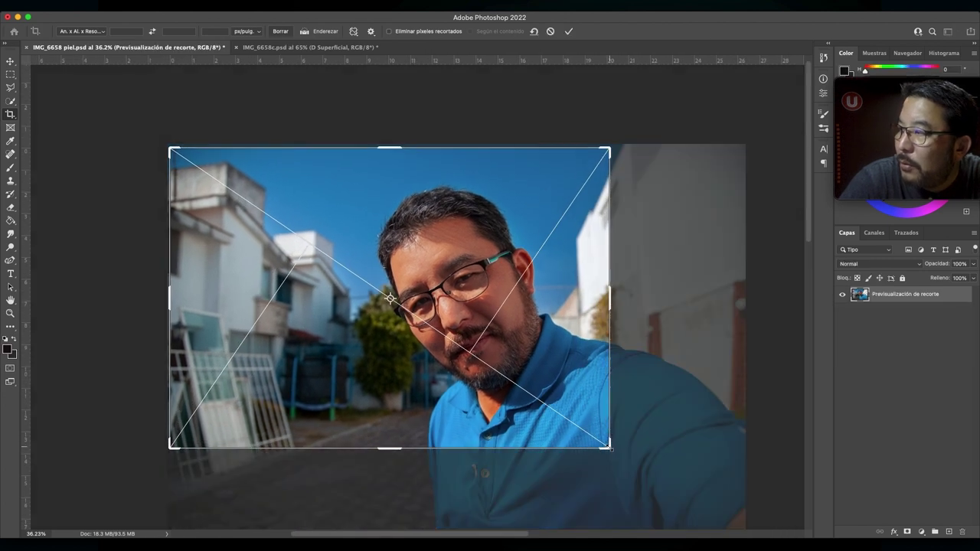
left_click_drag(192, 155, 184, 171)
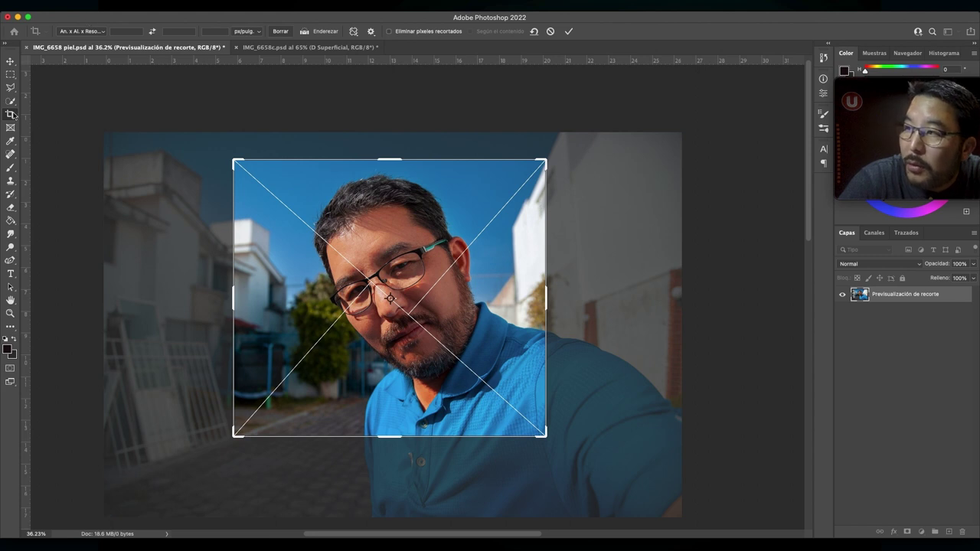
left_click(104, 32)
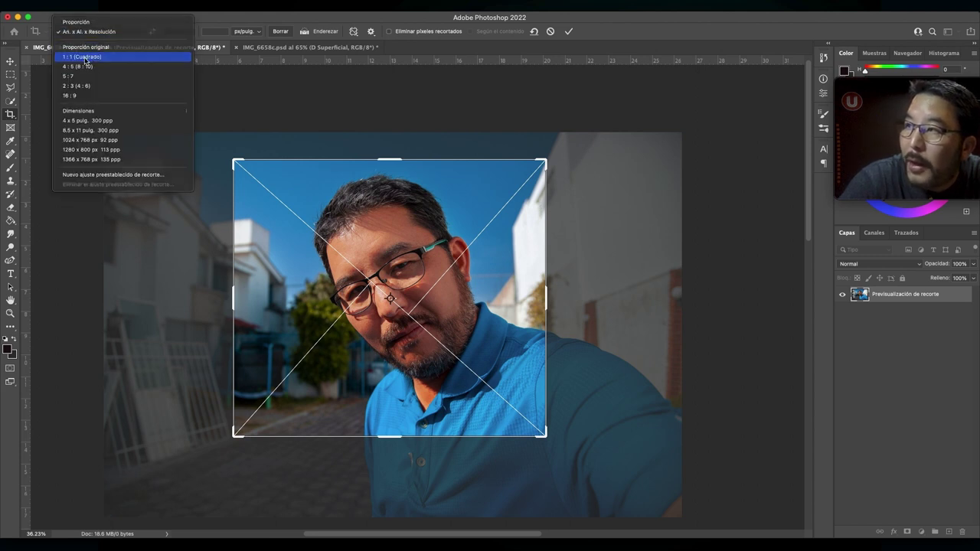
left_click(85, 58)
left_click_drag(252, 162, 260, 168)
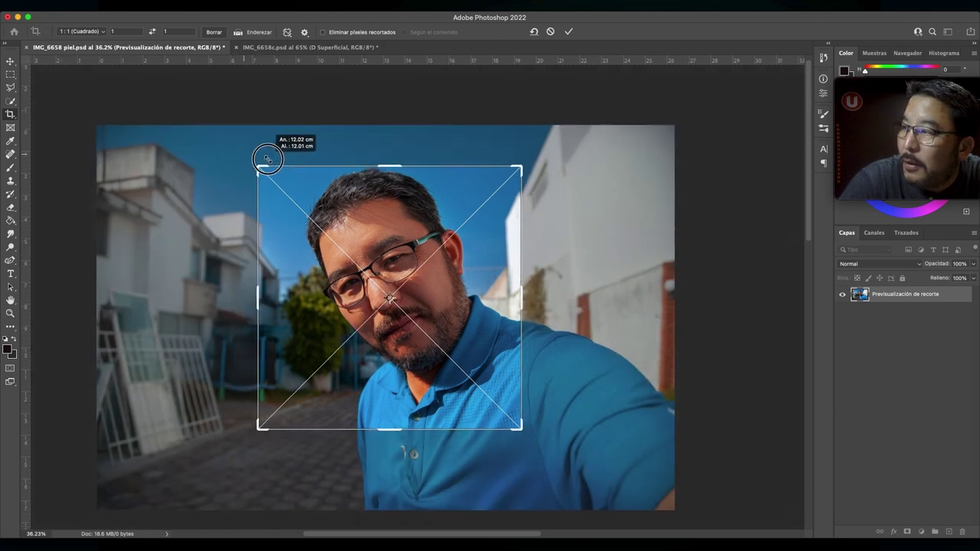
left_click_drag(389, 273, 361, 273)
left_click_drag(519, 427, 524, 432)
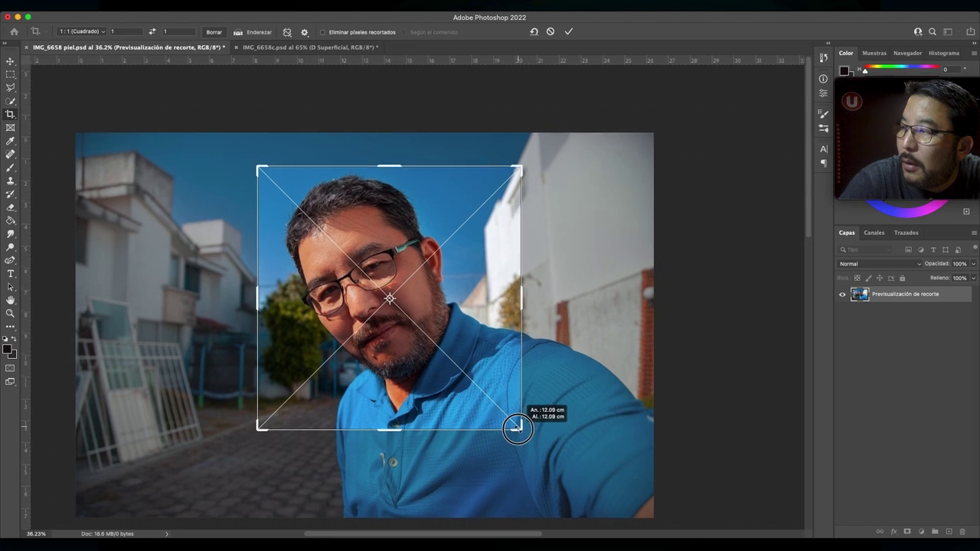
left_click_drag(454, 398, 457, 398)
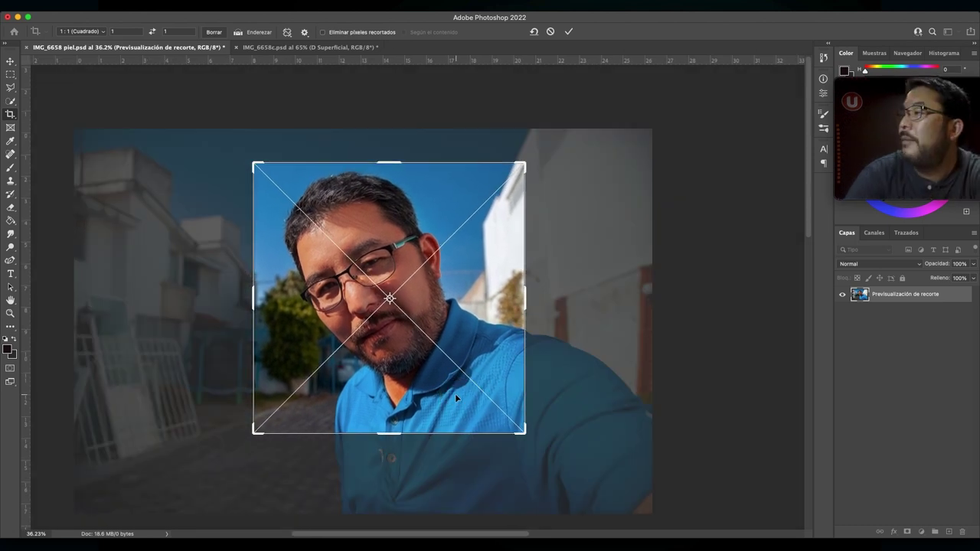
key("Return")
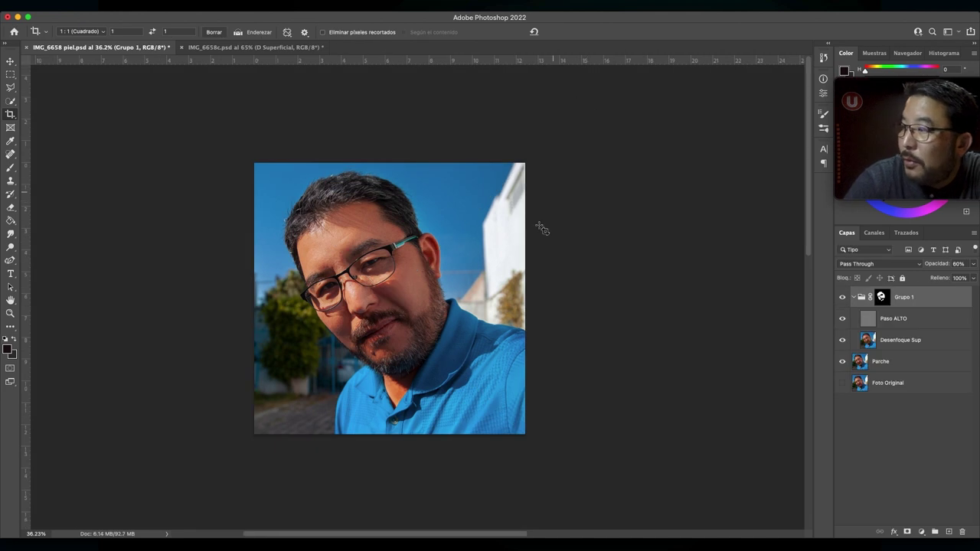
Refine the square crop by shifting the photo slightly and reapply it.
left_click(408, 289)
left_click_drag(408, 289, 432, 298)
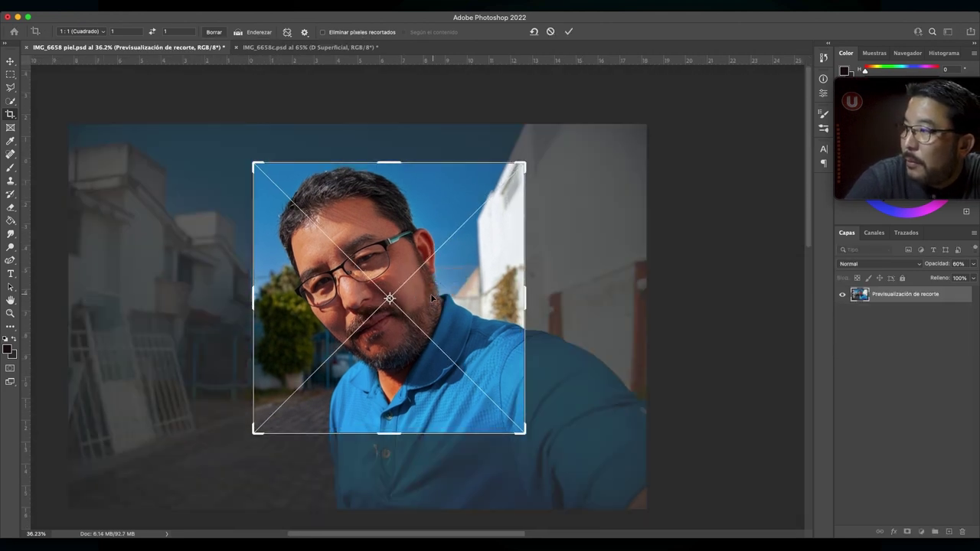
key("Return")
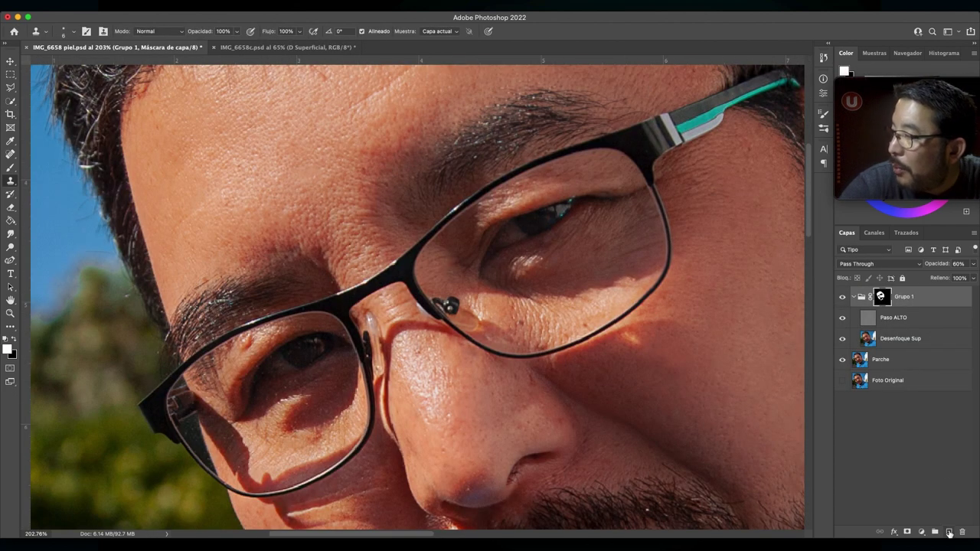
Add a new layer Capa 1 and move it above Grupo 1.
left_click(949, 532)
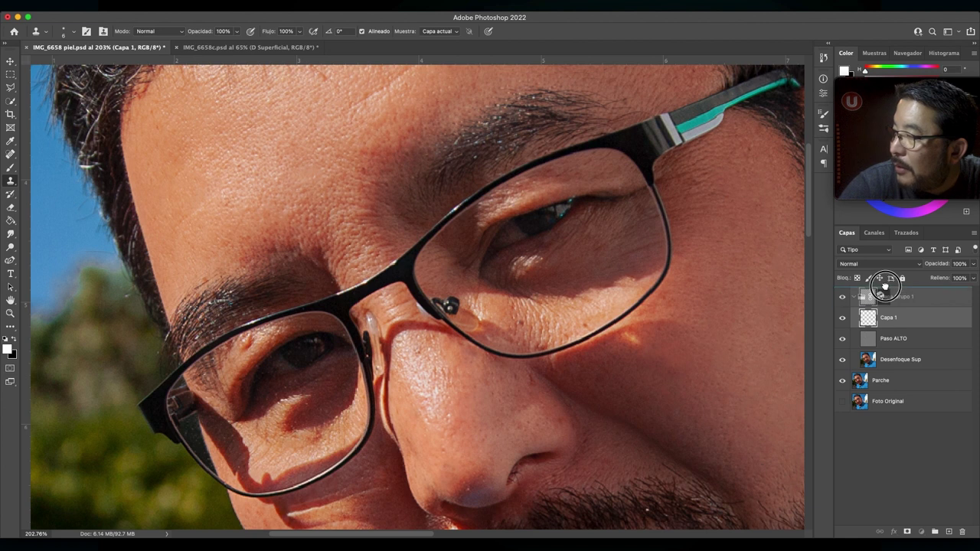
left_click_drag(896, 317, 871, 297)
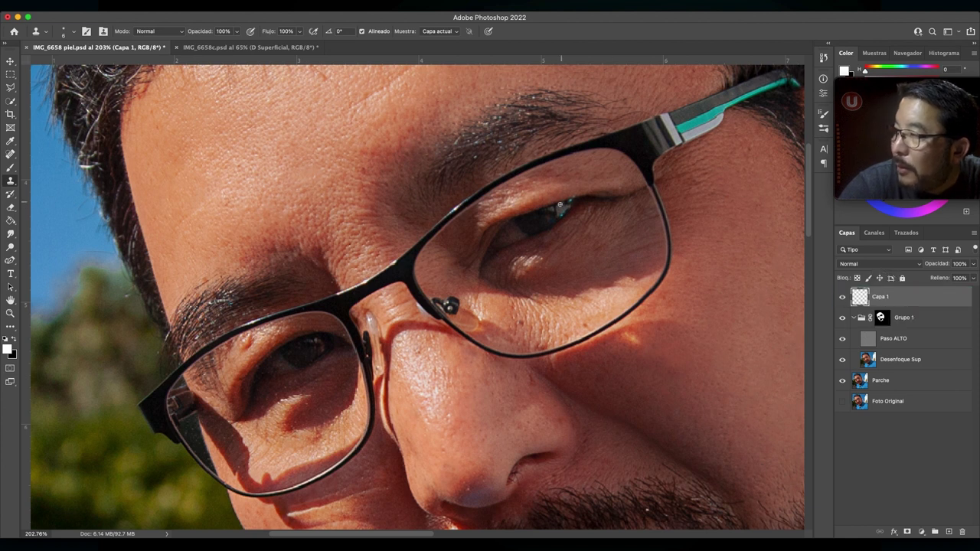
scroll(565, 210, "up", 2)
scroll(565, 210, "up", 2)
scroll(565, 210, "up", 2)
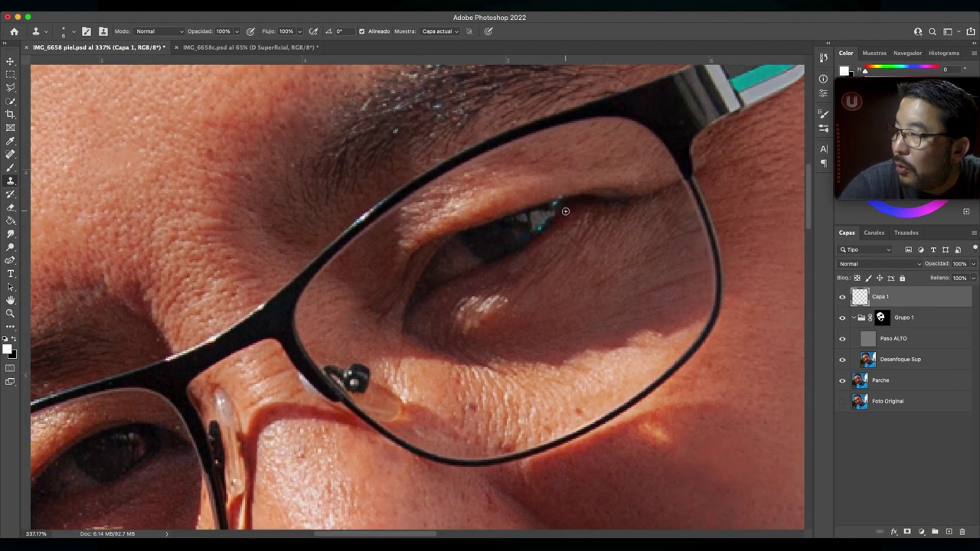
scroll(565, 210, "up", 2)
scroll(565, 211, "right", 2)
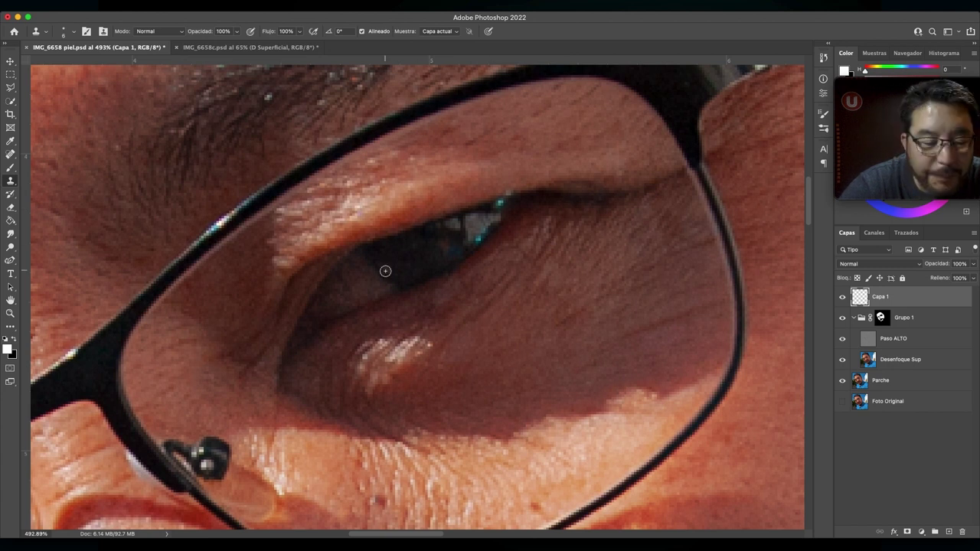
Paint a small white catchlight on the iris, then view the whole image.
key("b")
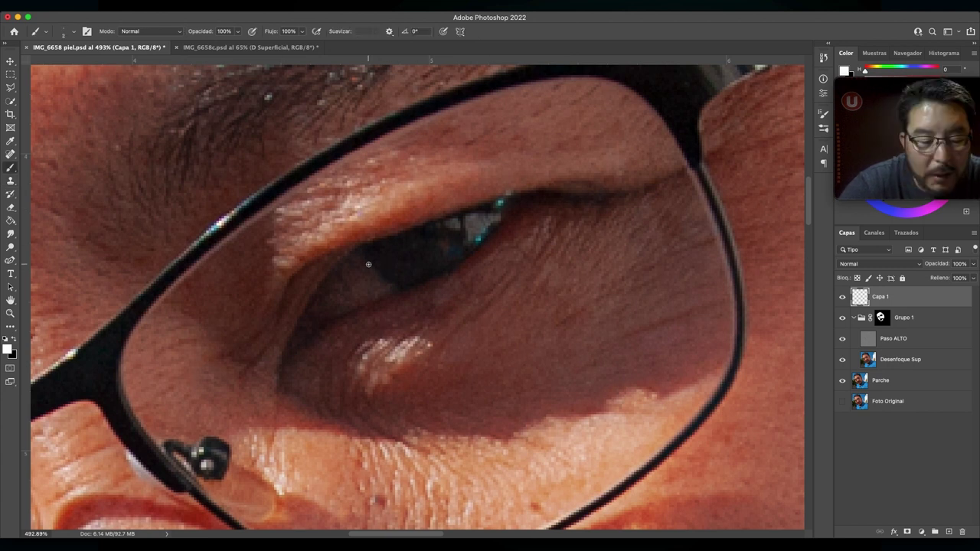
mouse_move(373, 266)
left_mouse_down()
mouse_move(372, 255)
mouse_move(380, 264)
left_mouse_up()
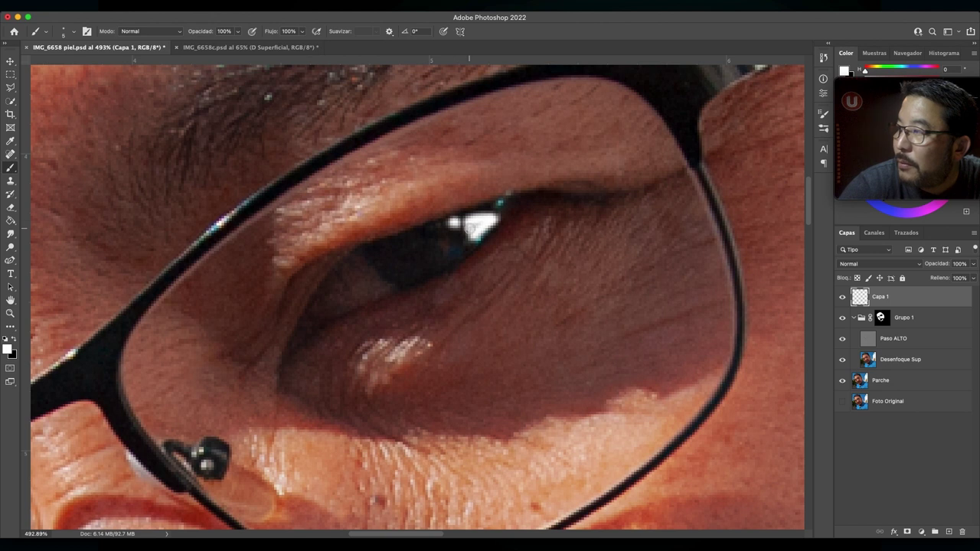
scroll(381, 293, "left", 5)
scroll(381, 293, "down", 3)
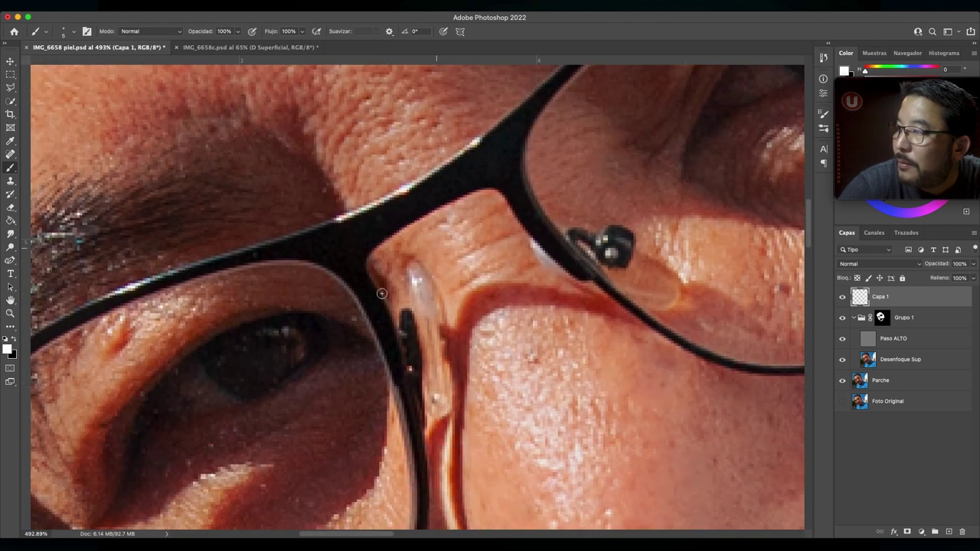
left_click_drag(285, 321, 313, 330)
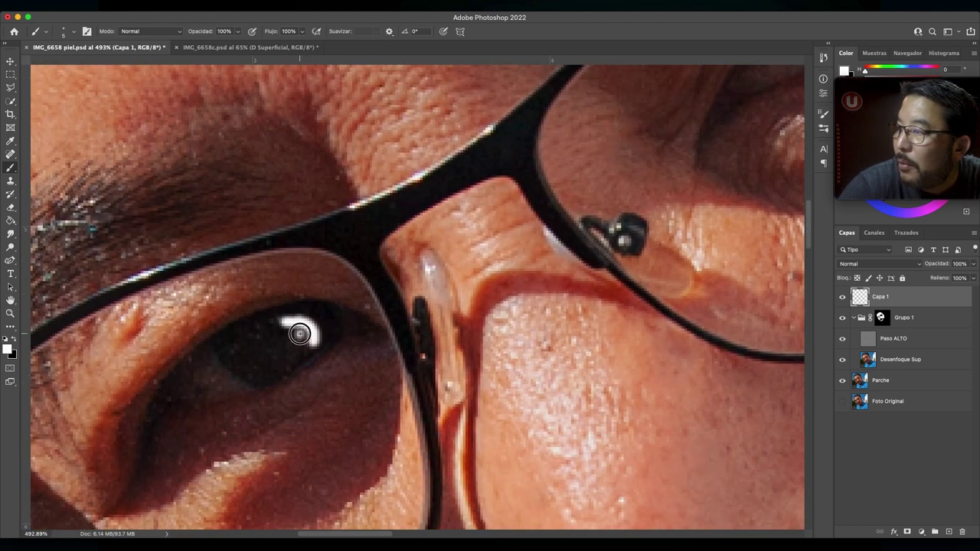
key("super+0")
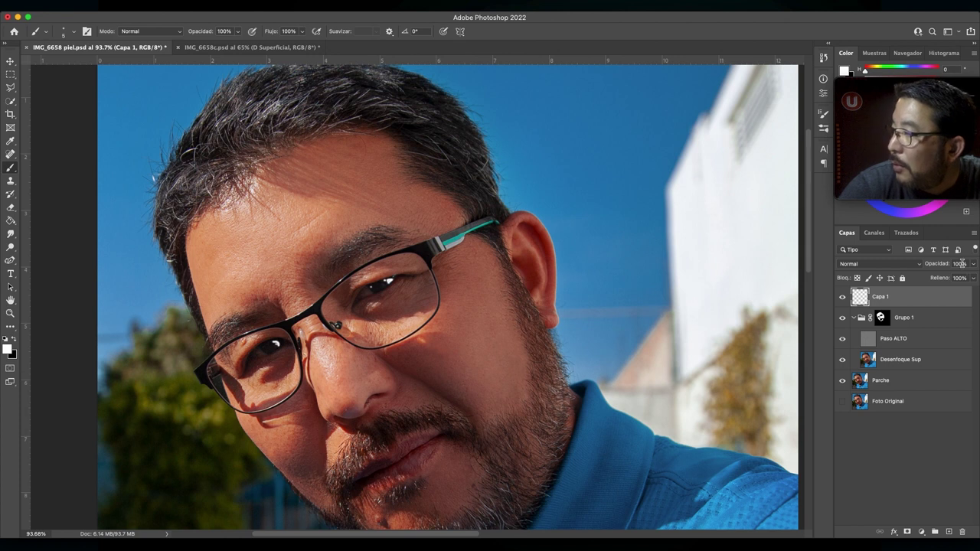
Lower Capa 1's opacity to 13% so the eye catchlights become a faint glint.
left_click(959, 263)
type("3020")
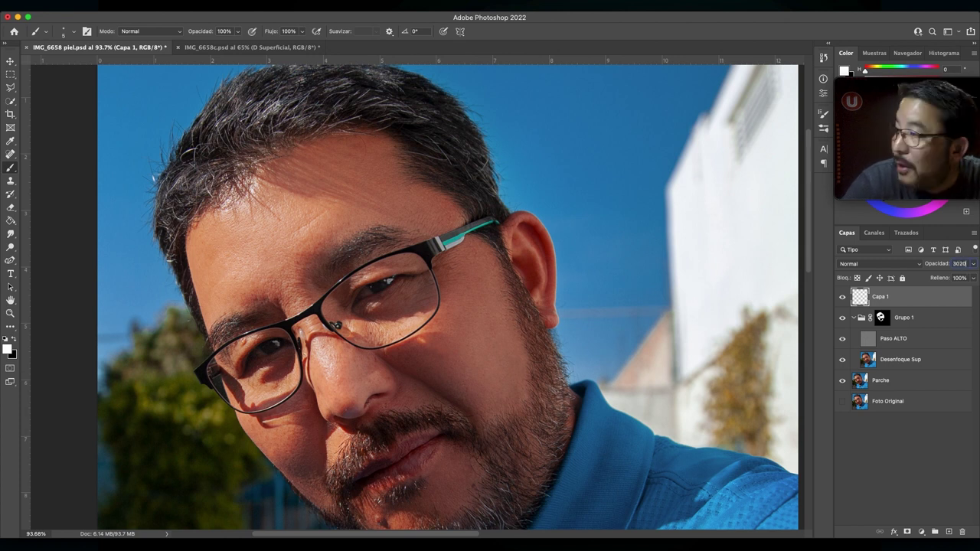
key("Return")
key("Return")
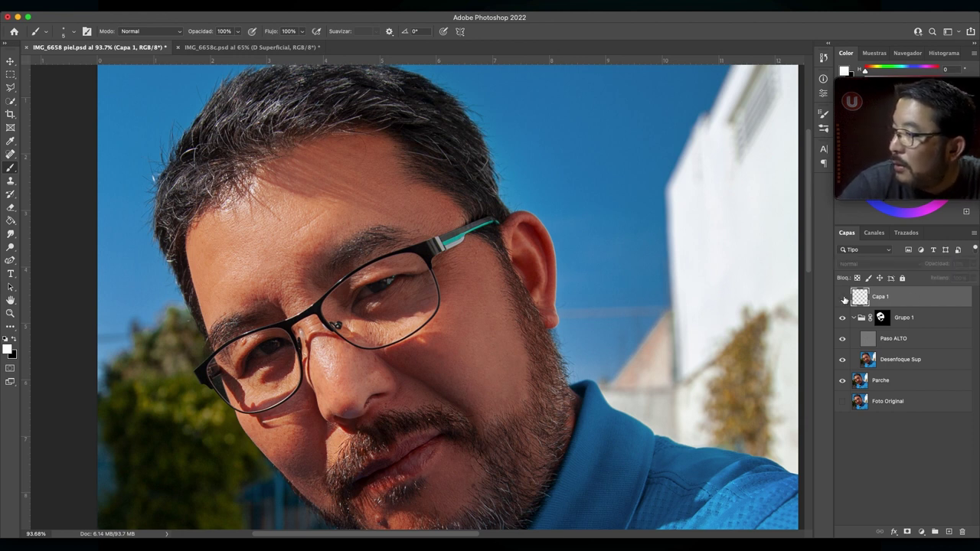
scroll(335, 326, "down", 2)
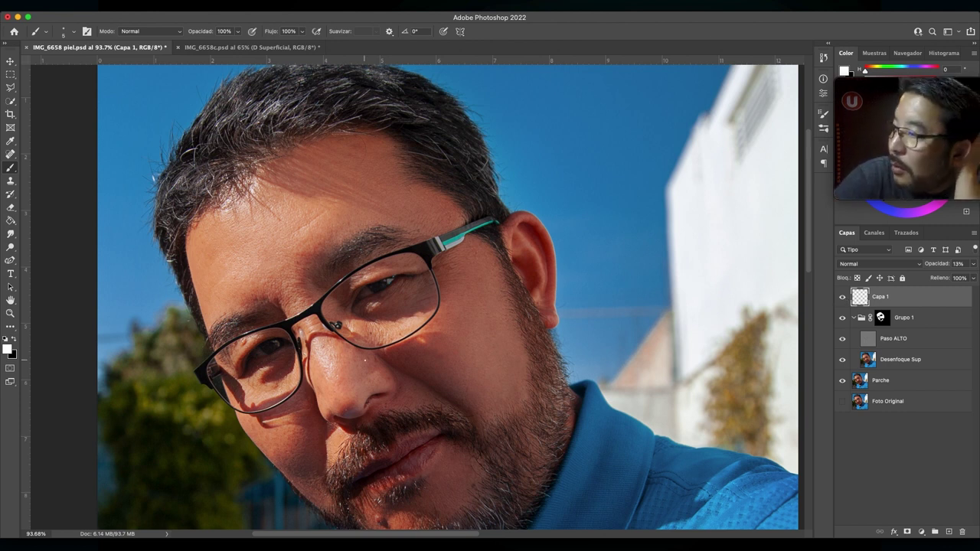
scroll(345, 337, "down", 2)
scroll(356, 348, "down", 1)
scroll(365, 360, "down", 1)
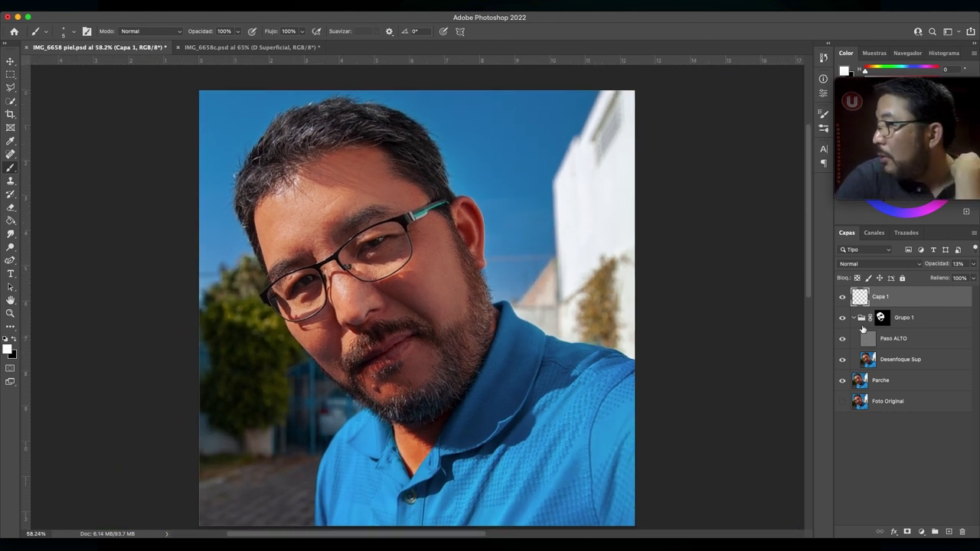
Create vignette layer Capa 2 with a soft black brush of about 1365 px.
left_click(949, 531)
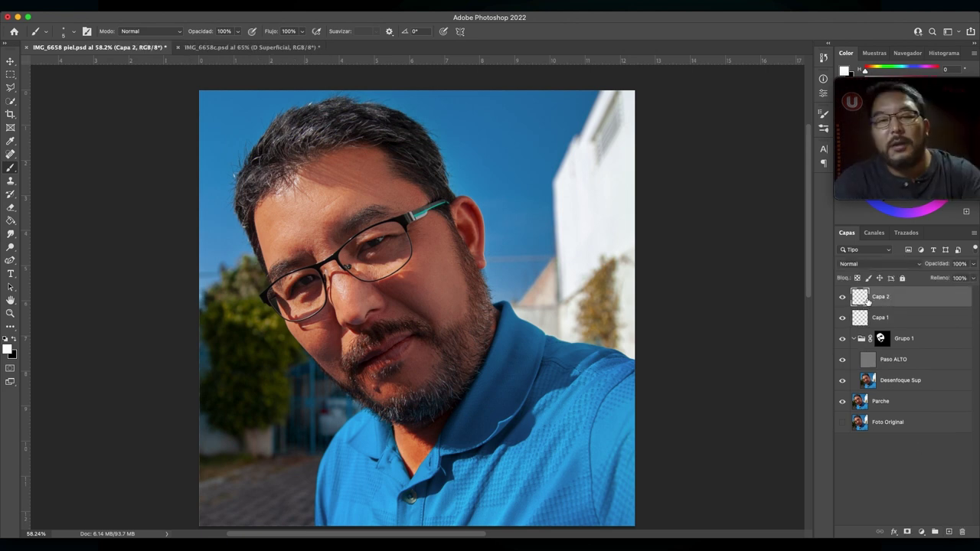
scroll(439, 201, "down", 2)
scroll(439, 201, "down", 2)
scroll(438, 201, "down", 1)
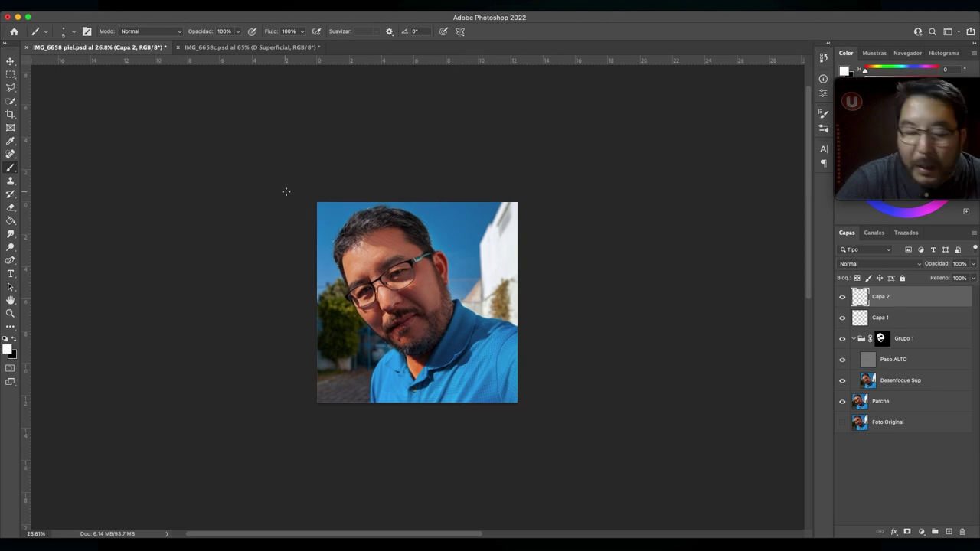
left_click_drag(339, 219, 398, 222)
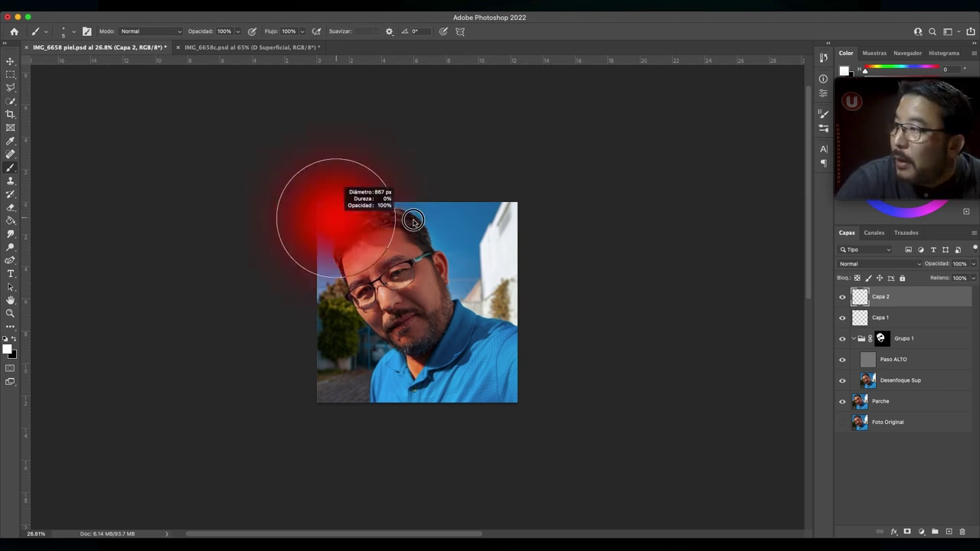
left_click(13, 340)
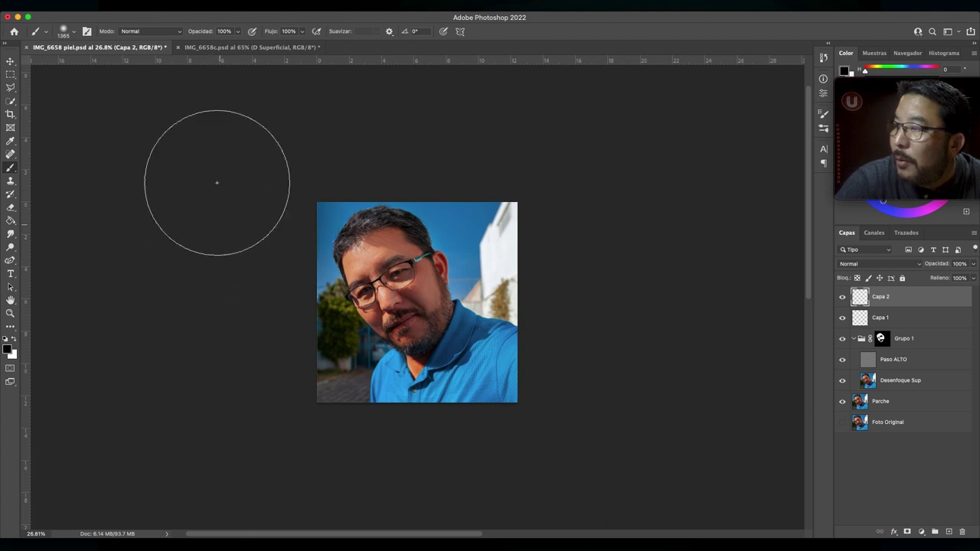
scroll(212, 259, "down", 2)
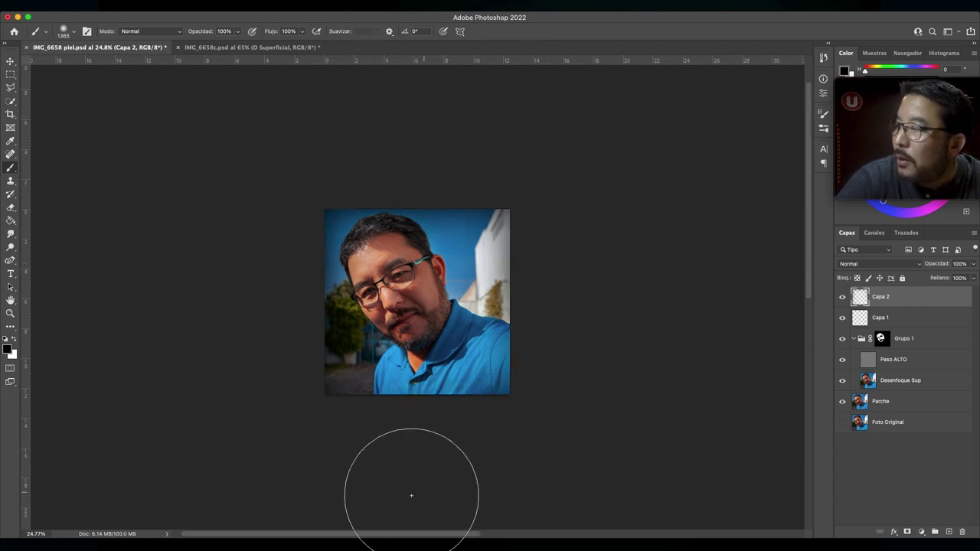
Lower the vignette layer Capa 2's opacity by entering 60.
left_click(960, 263)
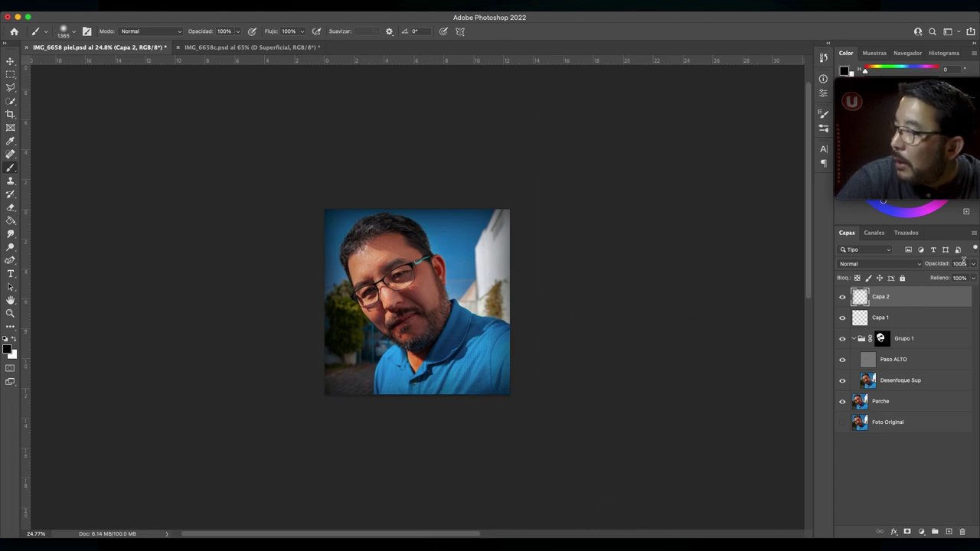
type("60")
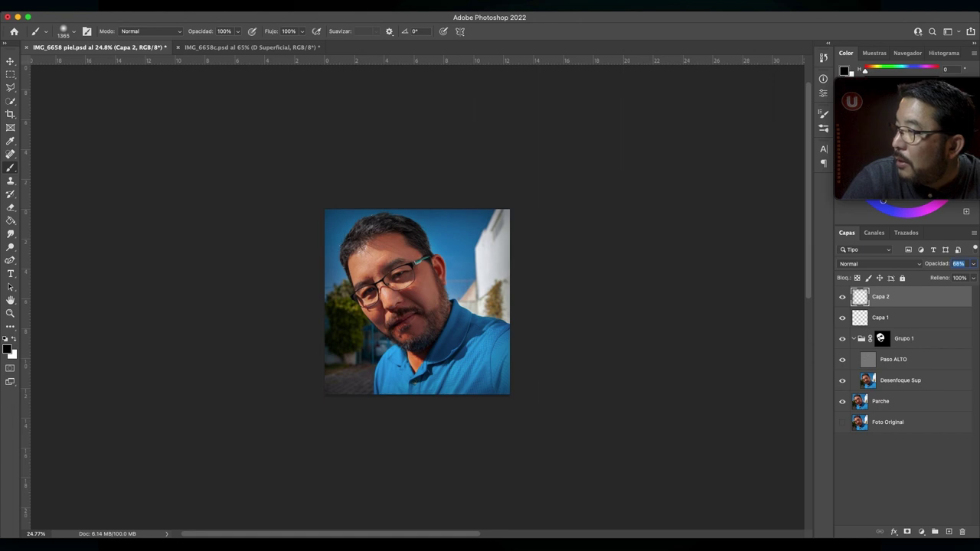
key("Return")
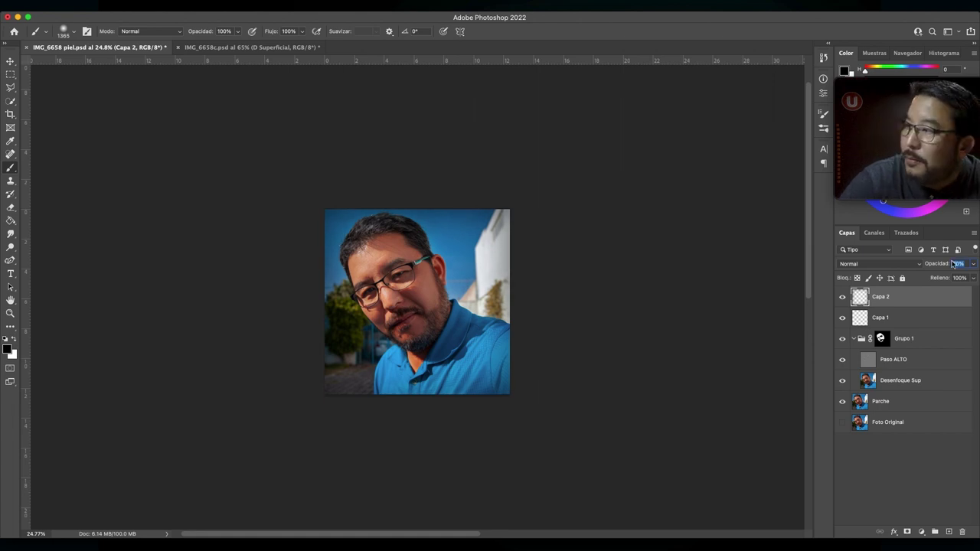
key("v")
scroll(771, 243, "up", 3)
left_click(842, 299)
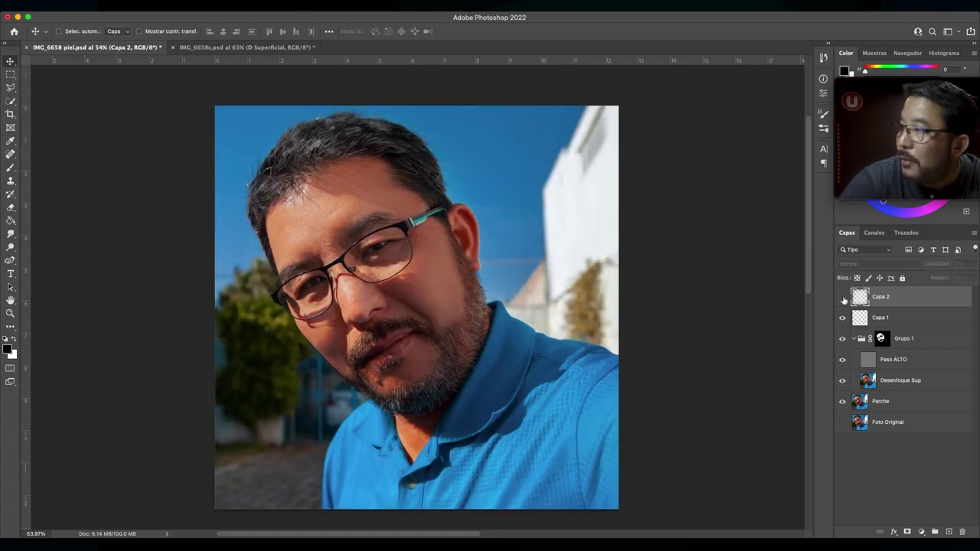
left_click(842, 299)
left_click(843, 298)
left_click(843, 299)
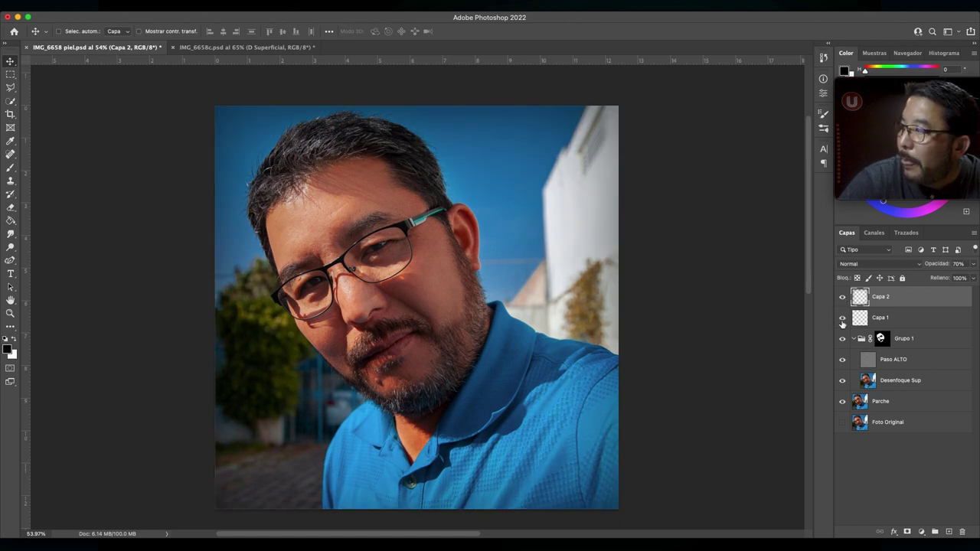
left_click(842, 339)
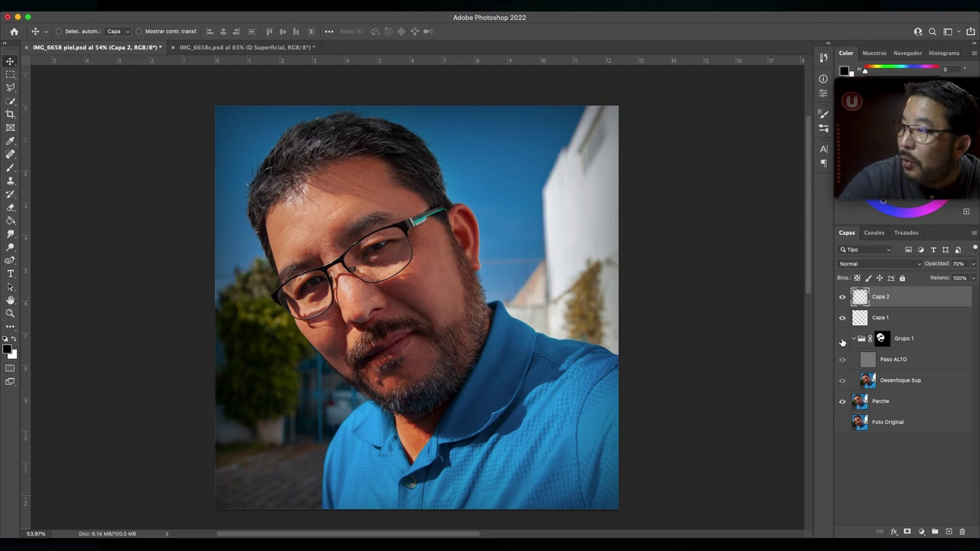
scroll(421, 297, "up", 3)
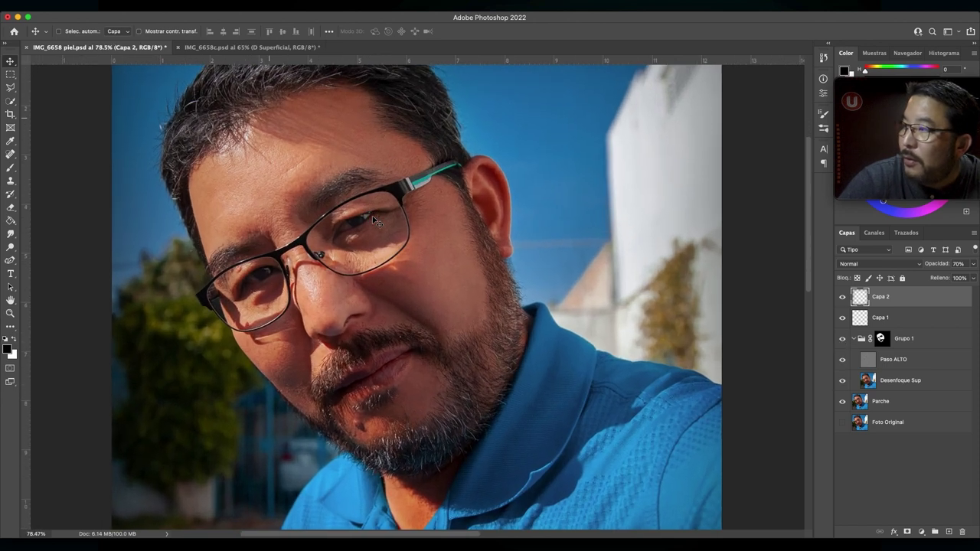
left_click(843, 340)
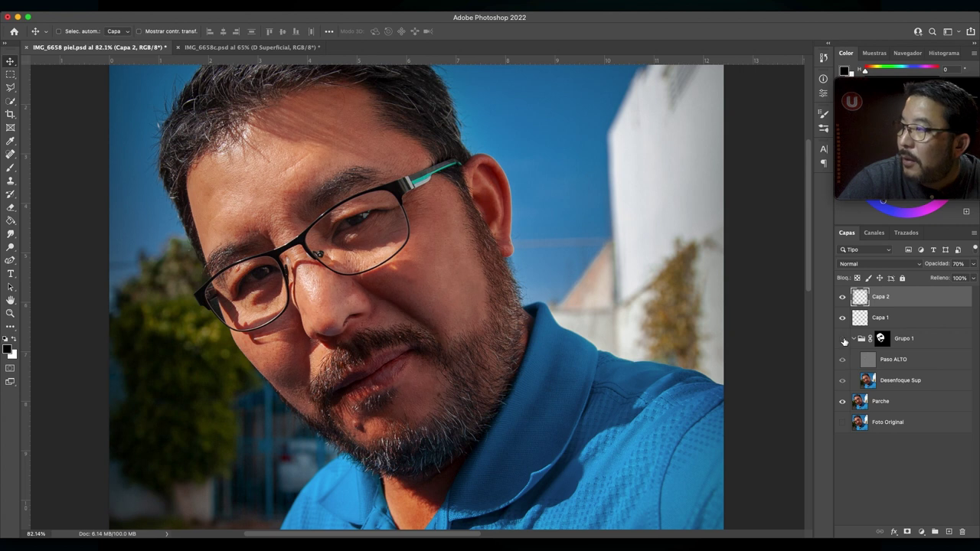
left_click(843, 340)
left_click(842, 340)
left_click(842, 340)
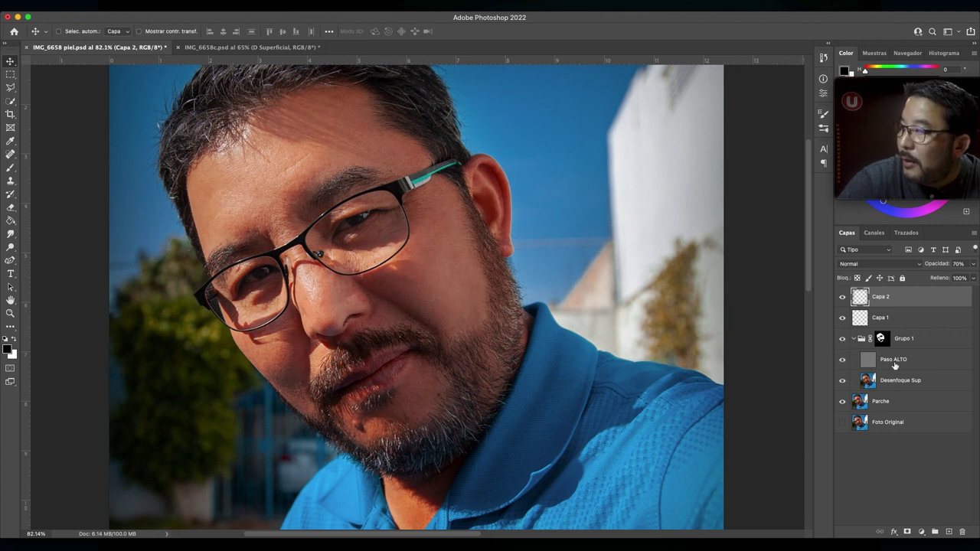
left_click(894, 365)
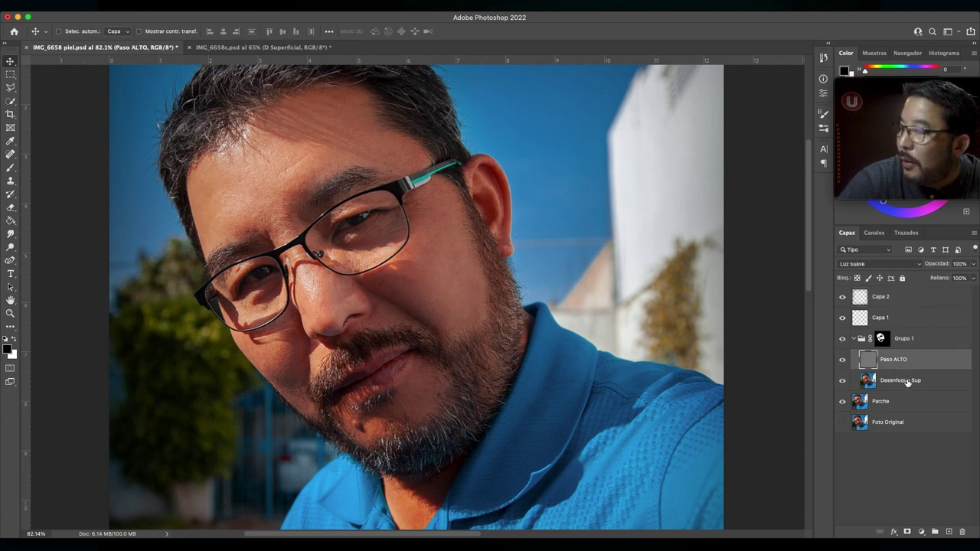
left_click(900, 382)
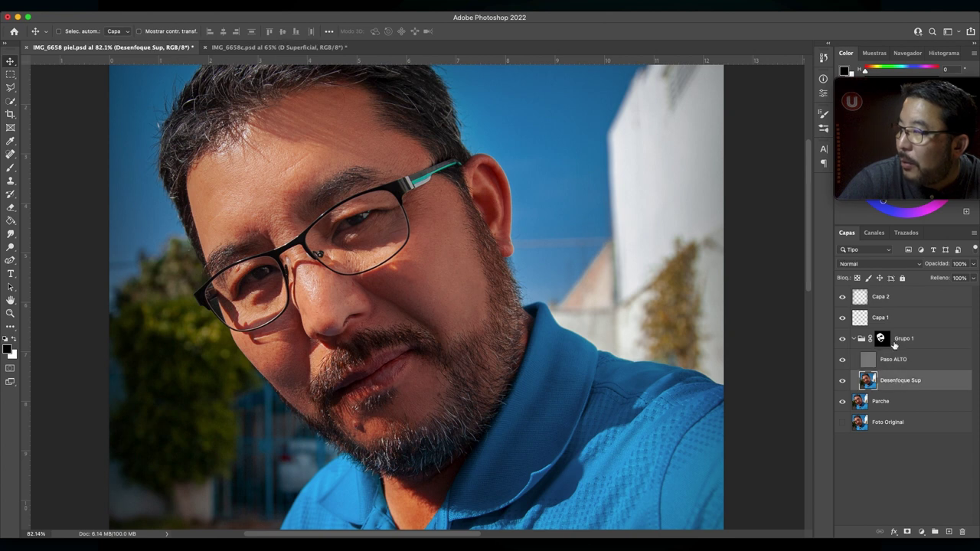
left_click(895, 361)
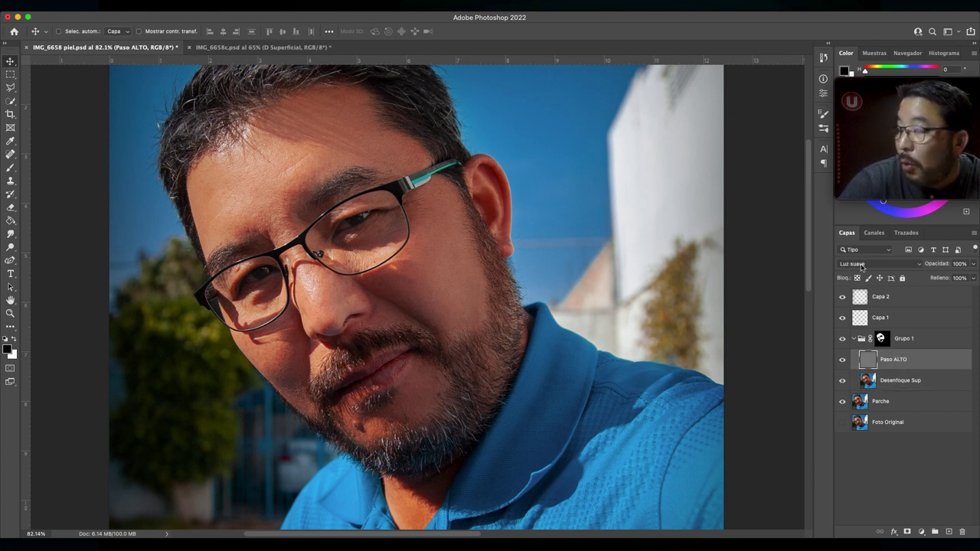
left_click(862, 266)
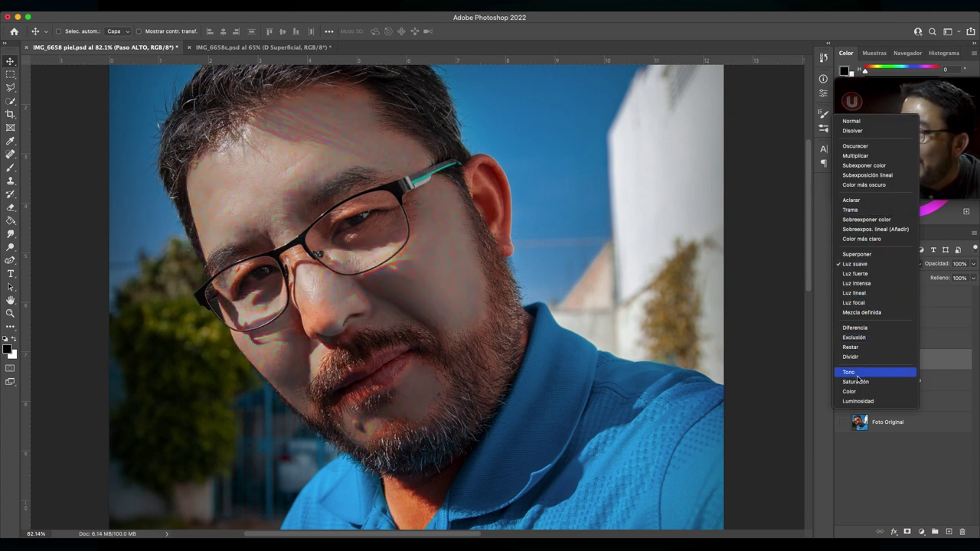
left_click(876, 266)
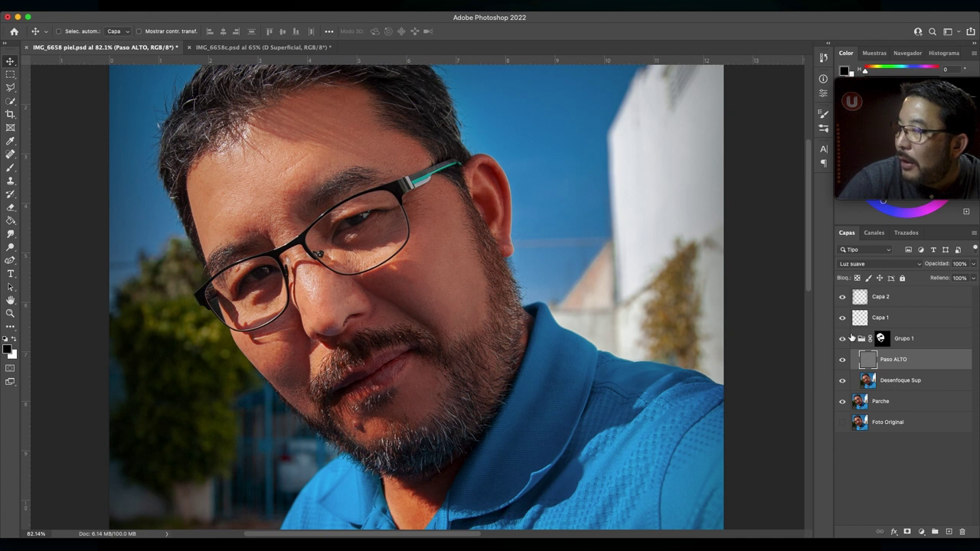
Hide Grupo 1 for a before view, toggling Parche's visibility off and on.
left_click(843, 339)
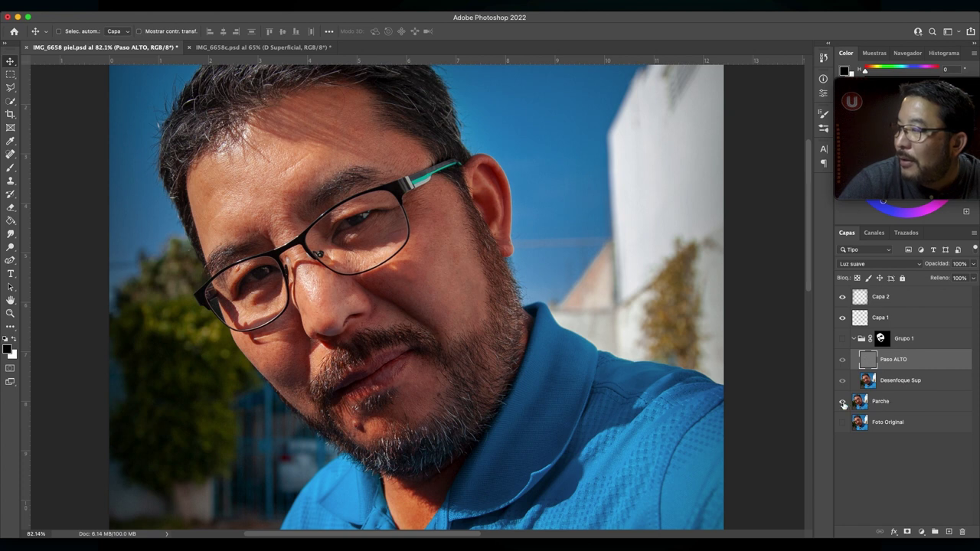
left_click(842, 402)
left_click(843, 402)
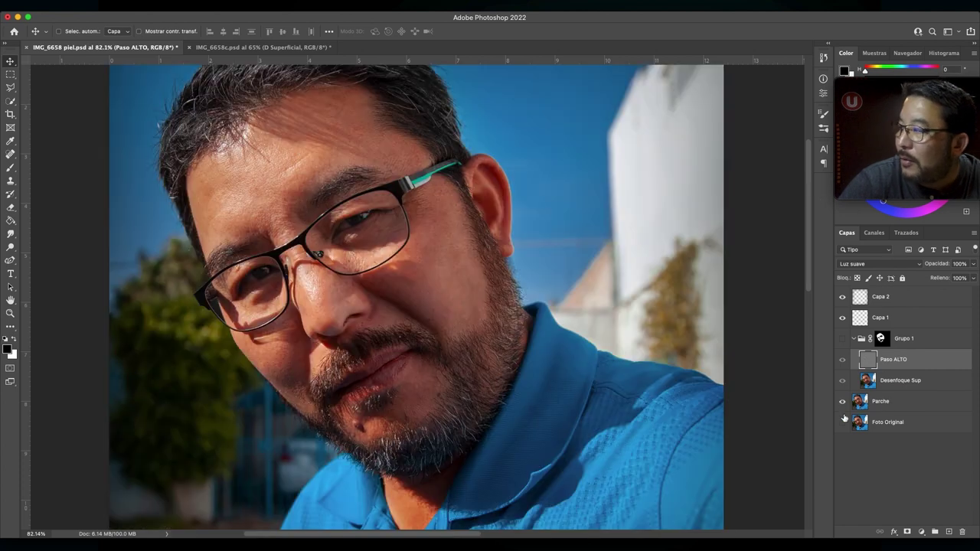